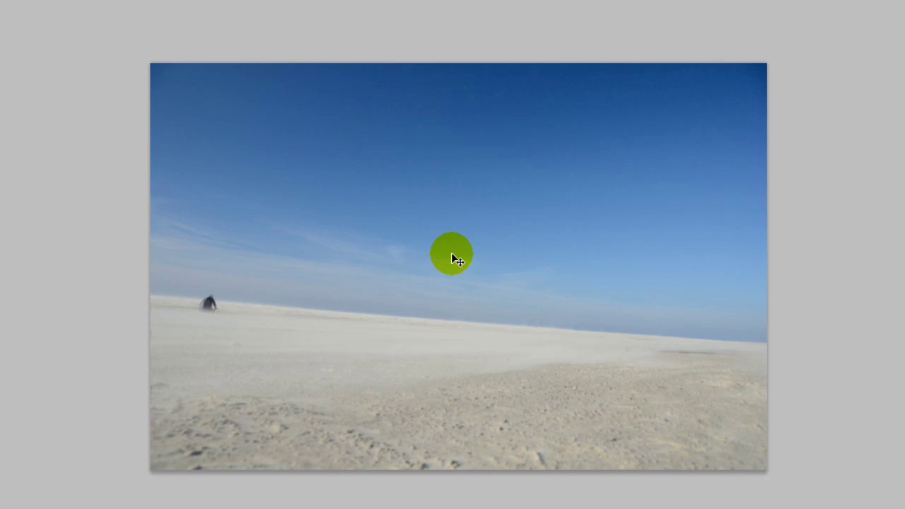
Drag 1.jpg and 2.jpg onto the beach background as layers Ebene 1 and 2.
key(f)
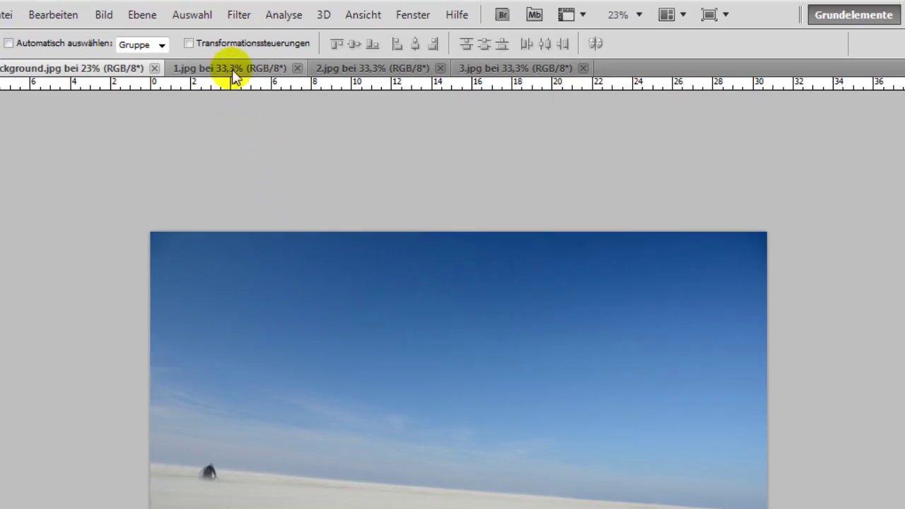
click(233, 71)
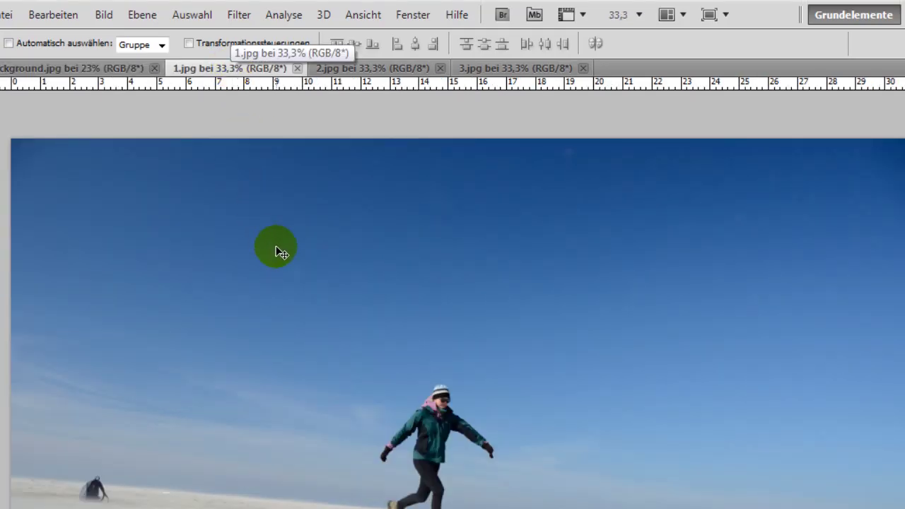
drag(192, 130, 448, 357)
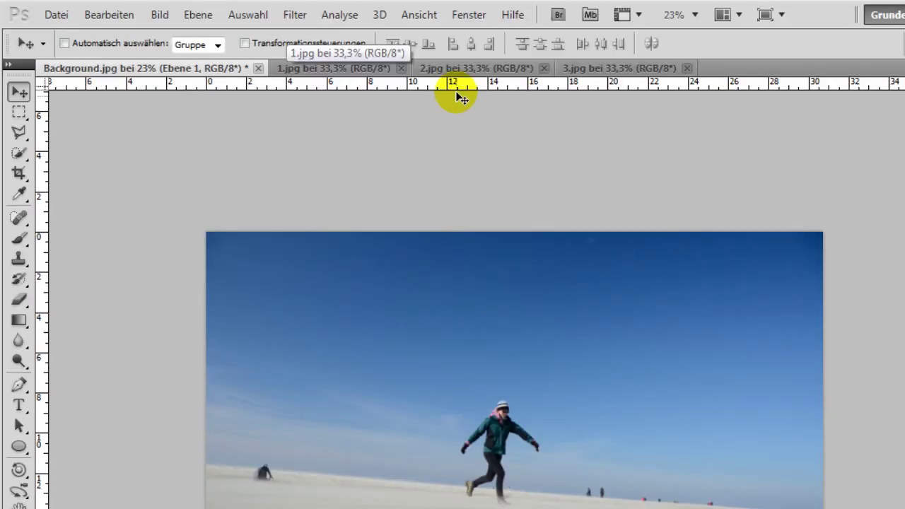
click(456, 69)
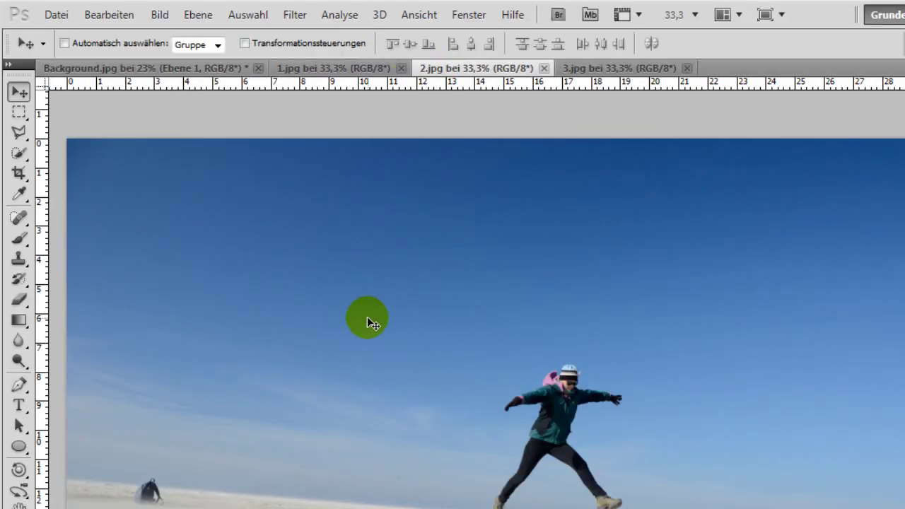
drag(366, 316, 476, 341)
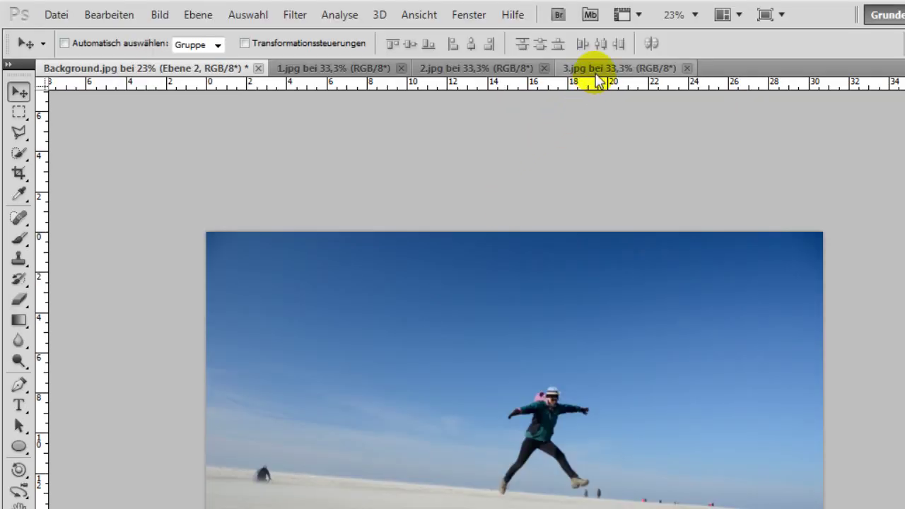
Add 3.jpg to the background as Ebene 3, then close the 1.jpg and 2.jpg tabs.
click(596, 68)
drag(460, 264, 213, 69)
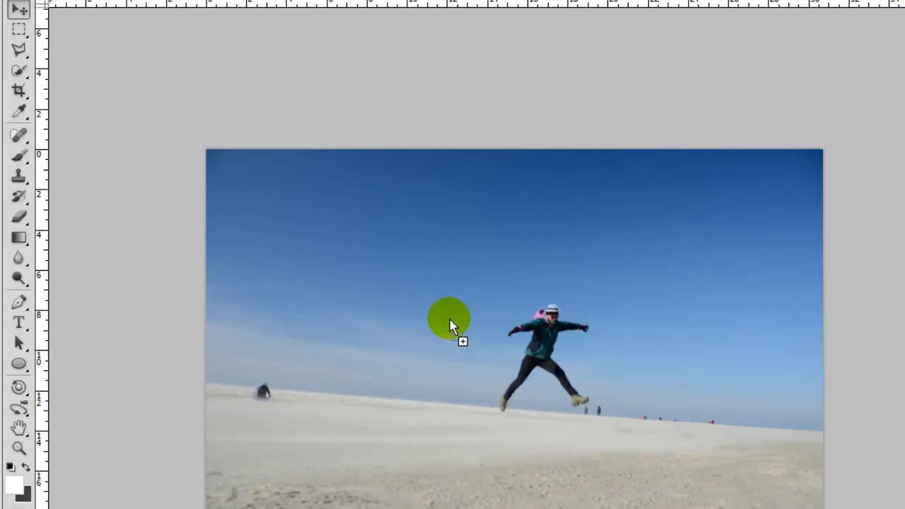
drag(213, 69, 448, 317)
click(402, 68)
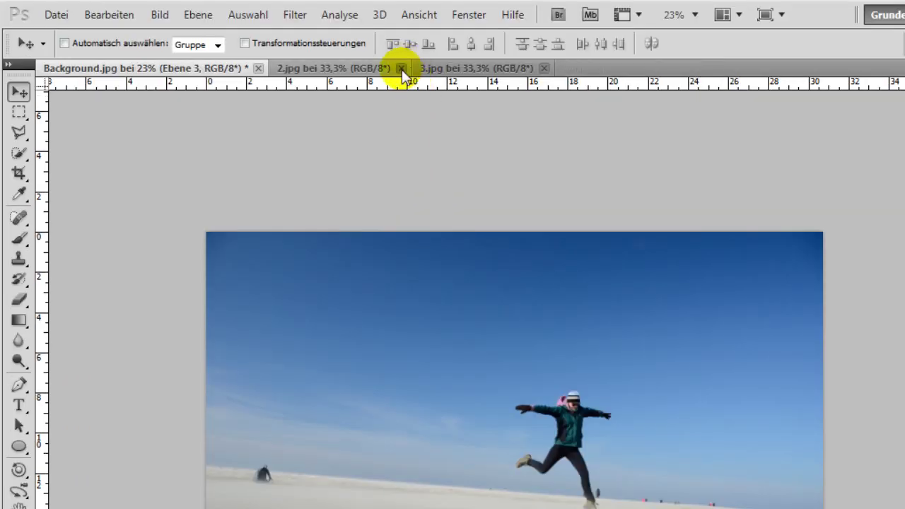
click(402, 68)
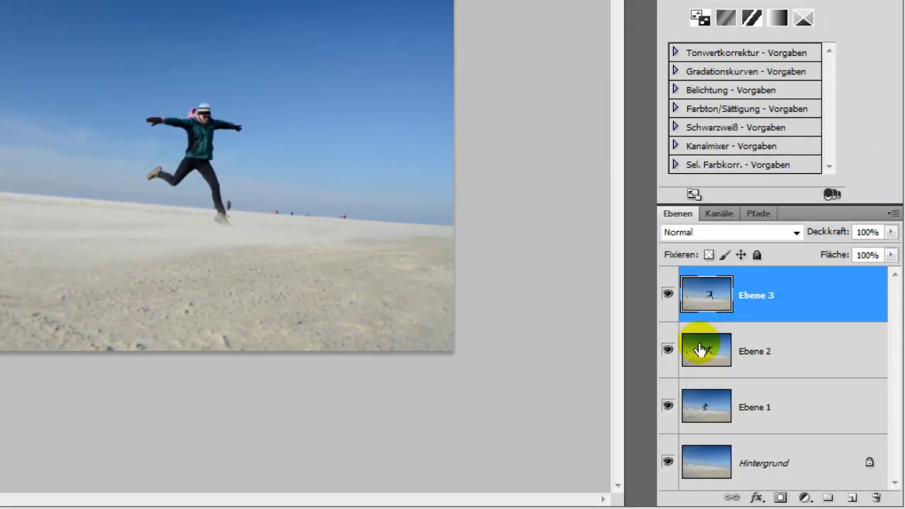
Turn the locked Hintergrund layer into Ebene 0 and select all four layers.
click(698, 350)
click(693, 396)
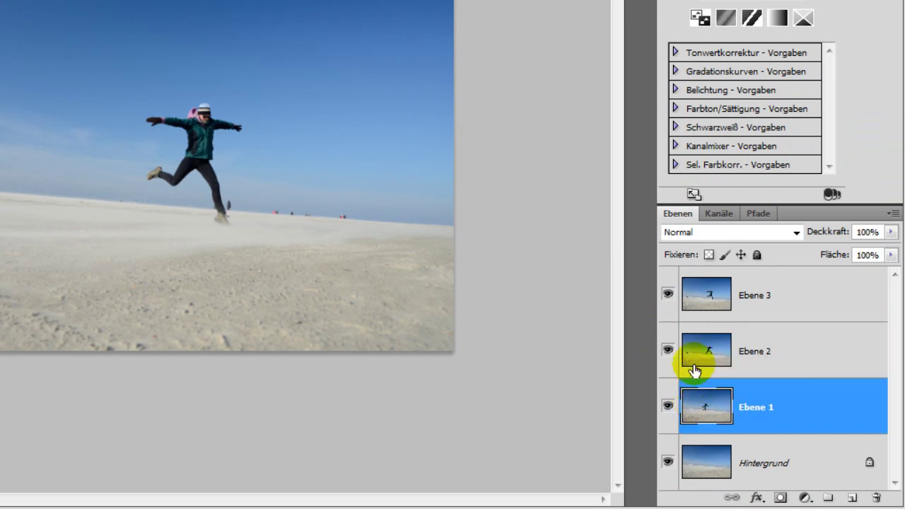
click(708, 293)
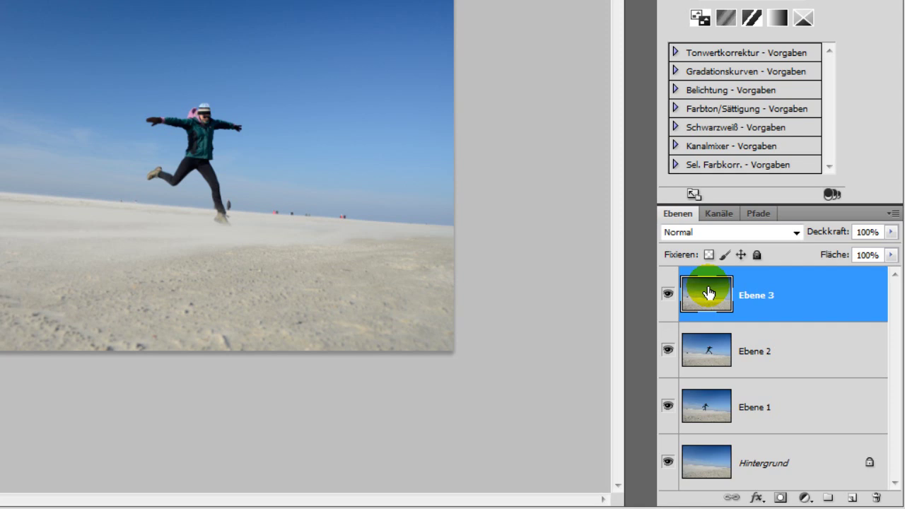
double_click(711, 469)
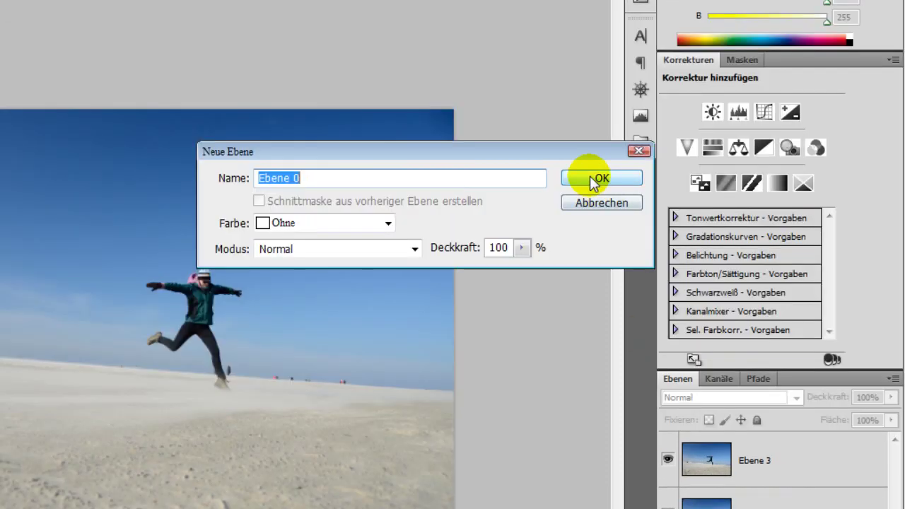
click(589, 175)
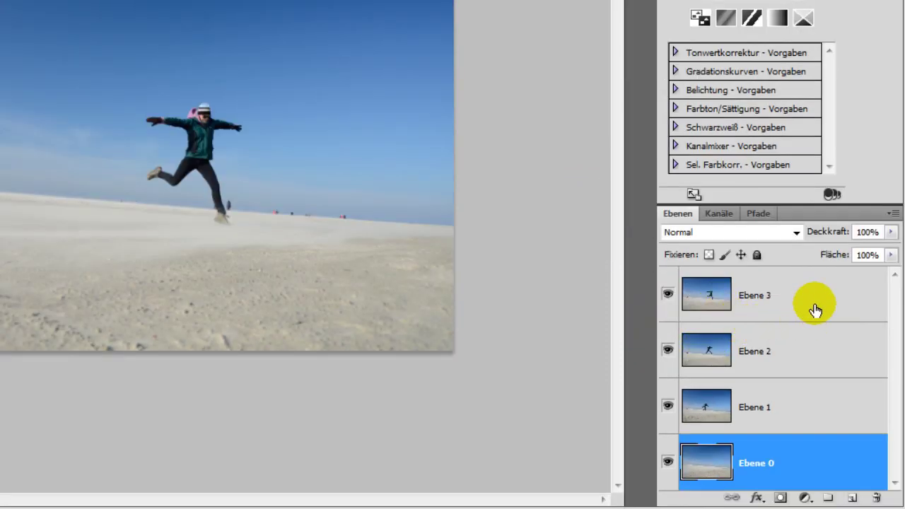
shift+click(815, 310)
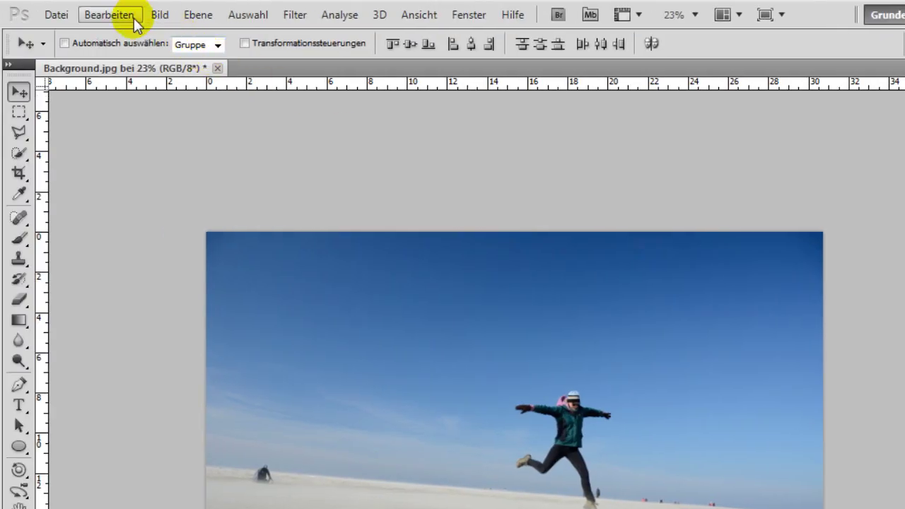
Auto-align the four layers with the Auto projection.
click(113, 15)
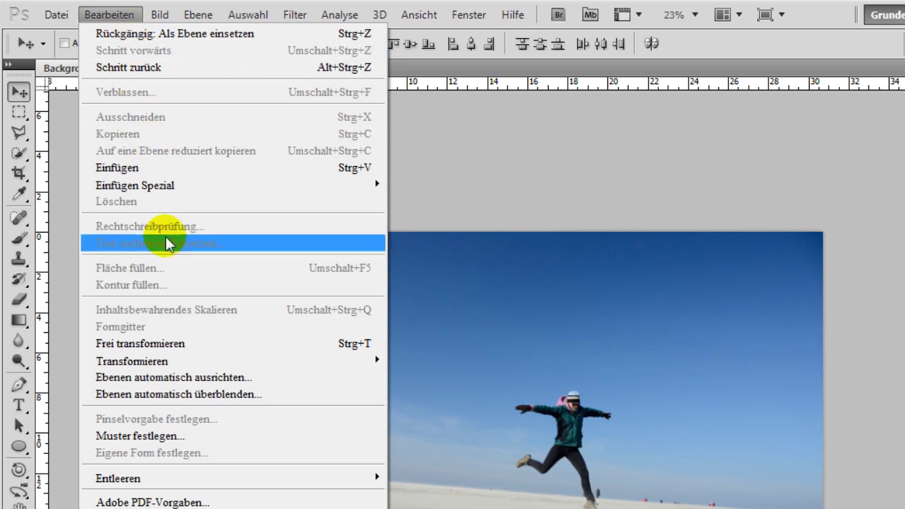
click(197, 381)
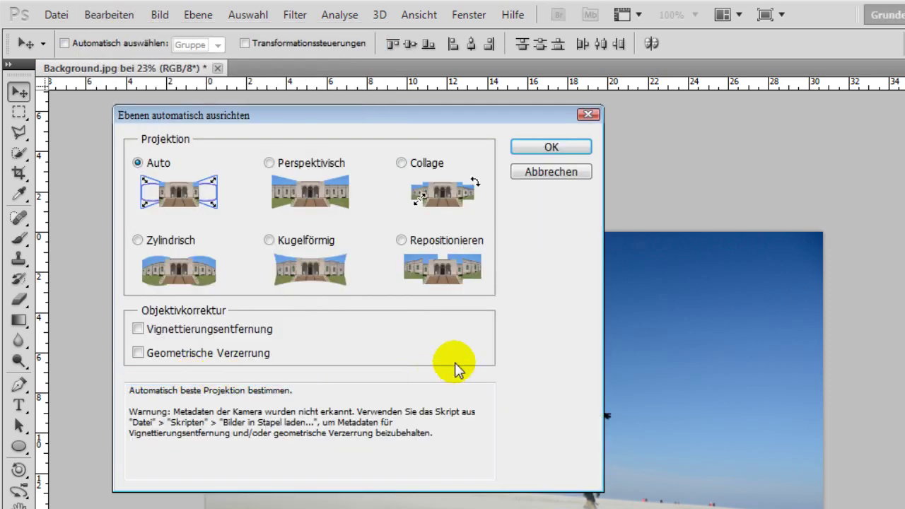
click(538, 147)
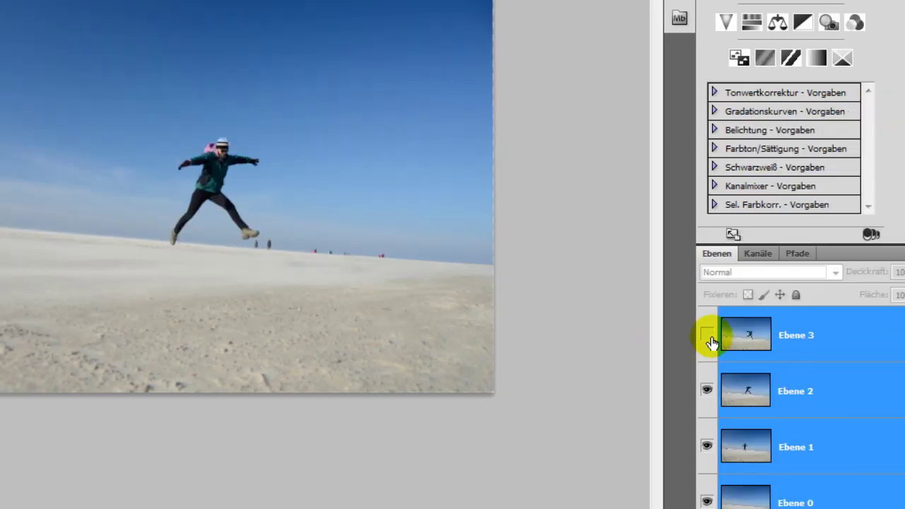
Toggle visibility of Ebene 3, 2 and 1 to compare the individual jump poses.
click(667, 294)
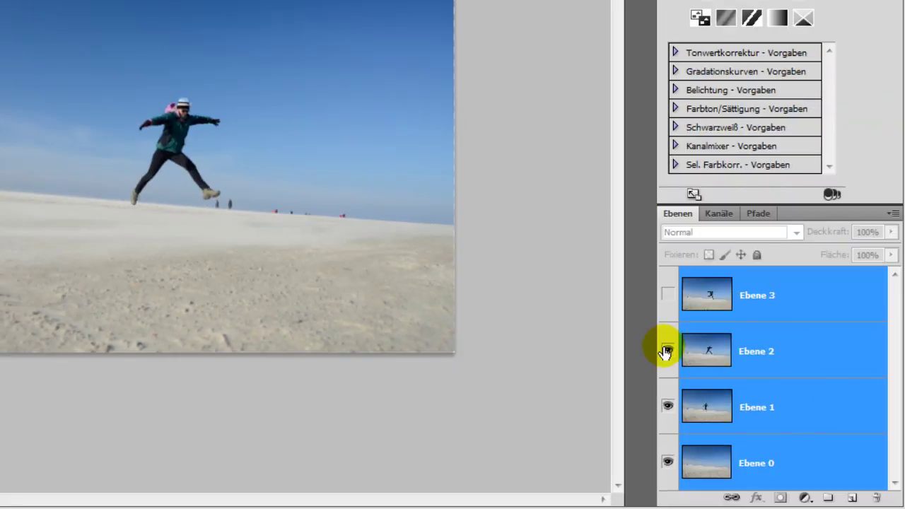
click(665, 351)
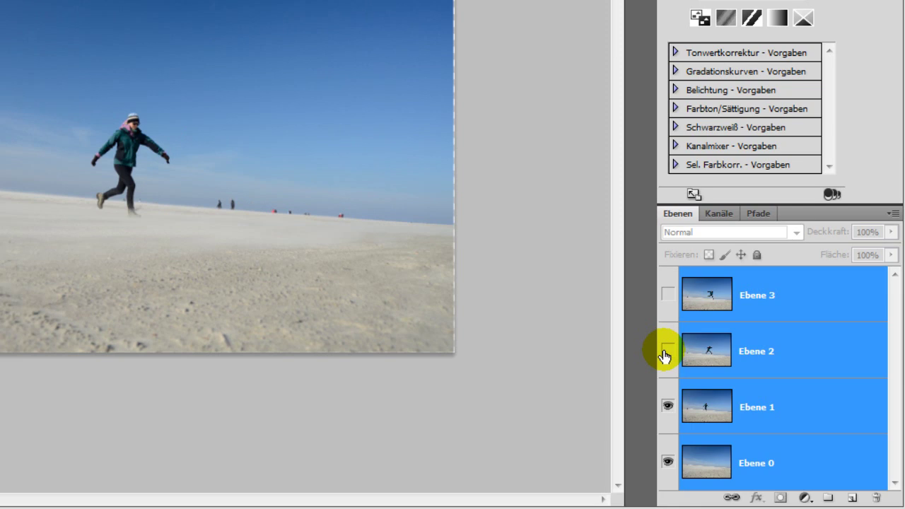
click(667, 405)
click(666, 351)
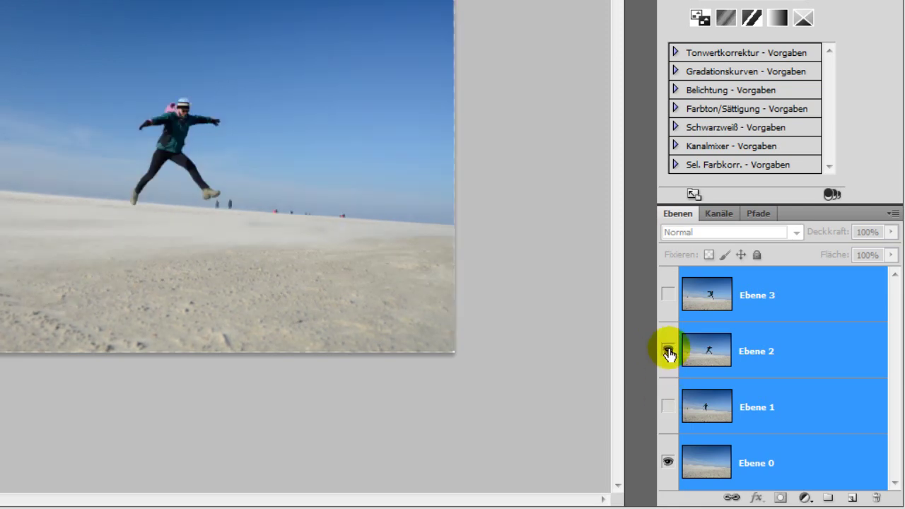
click(668, 296)
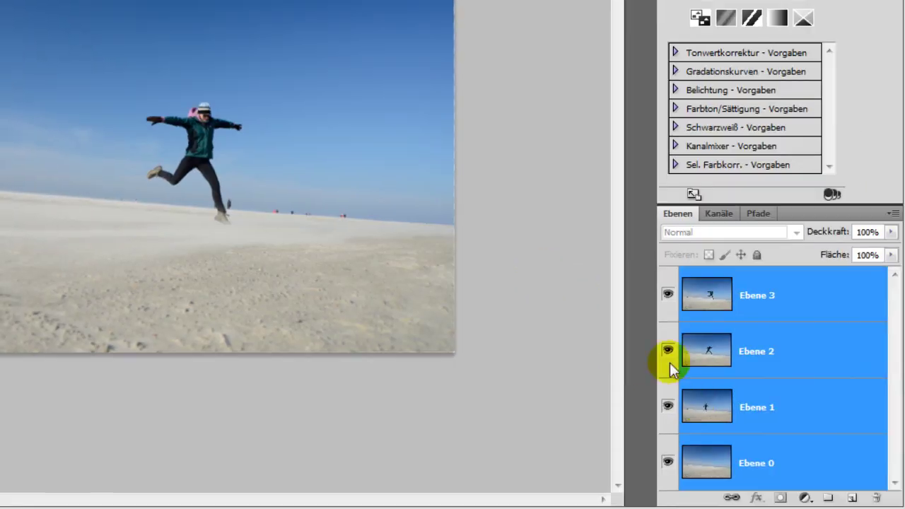
Auto-blend Ebene 1–3 as stacked images with seamless tones and colours.
click(698, 408)
shift+click(700, 295)
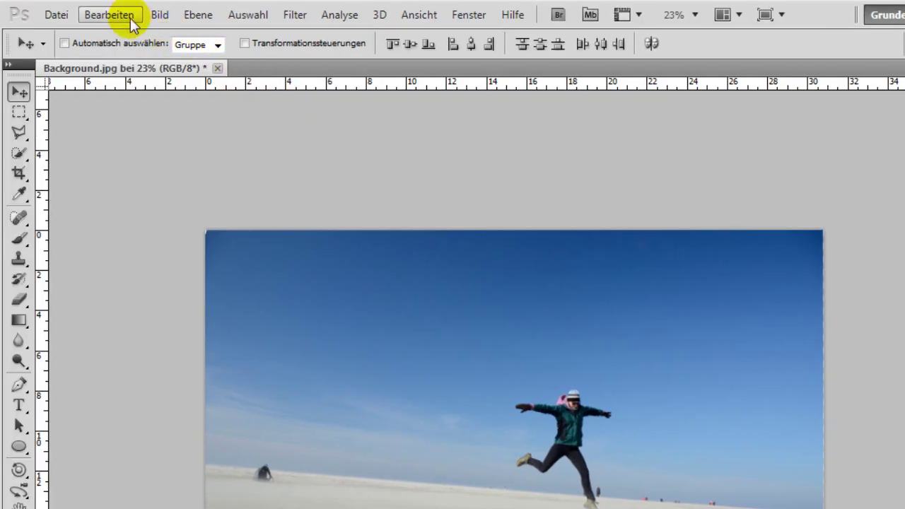
click(130, 20)
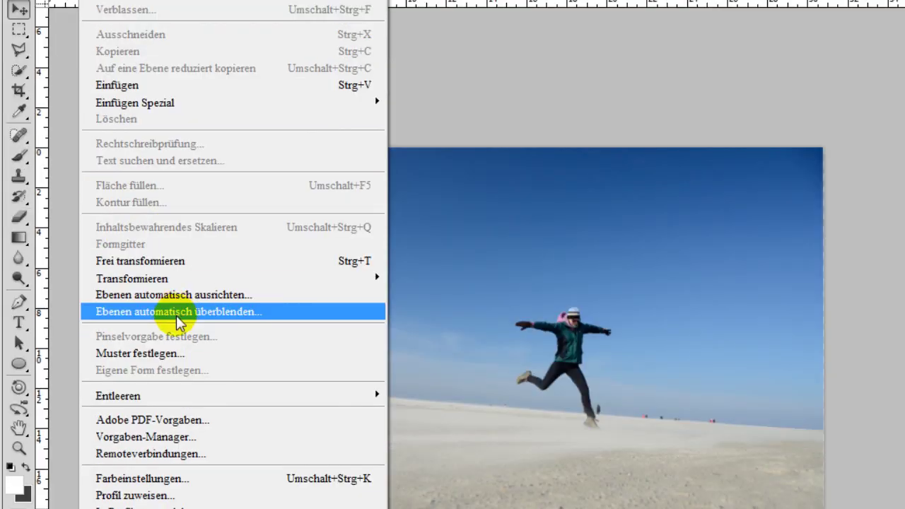
click(178, 323)
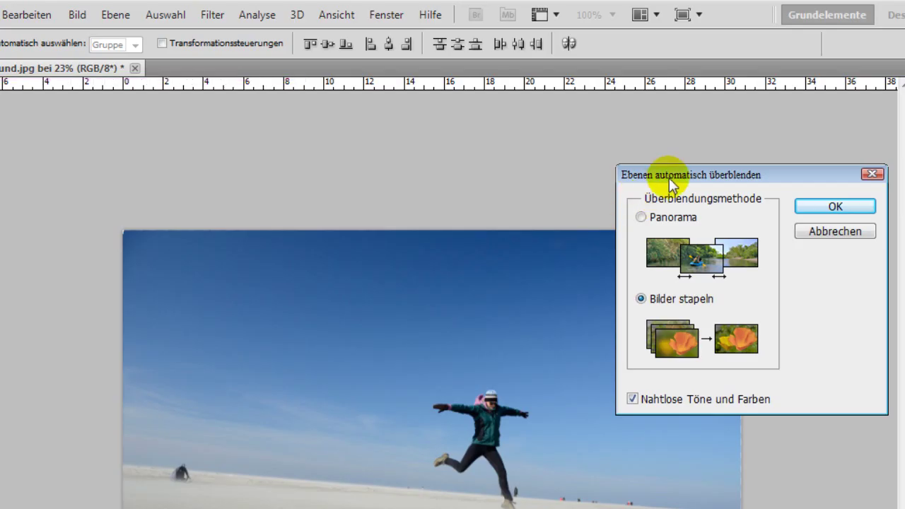
drag(669, 177, 592, 183)
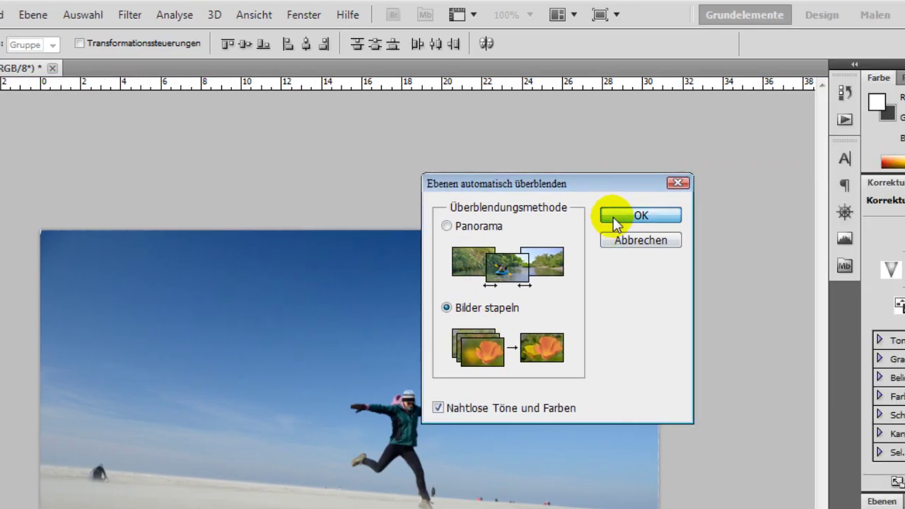
click(614, 218)
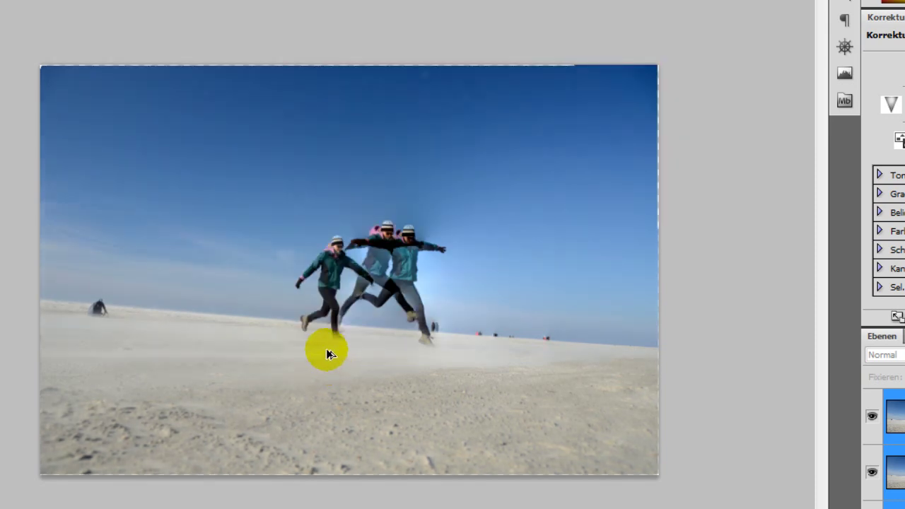
key(ctrl+plus)
scroll(364, 315, up, 2)
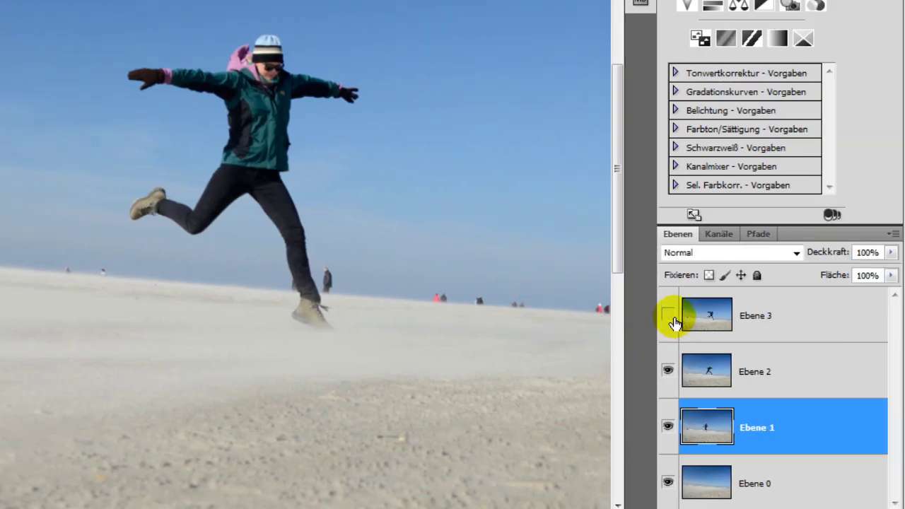
Hide Ebene 3 and Ebene 2, and add a layer mask to Ebene 1.
click(667, 316)
click(666, 373)
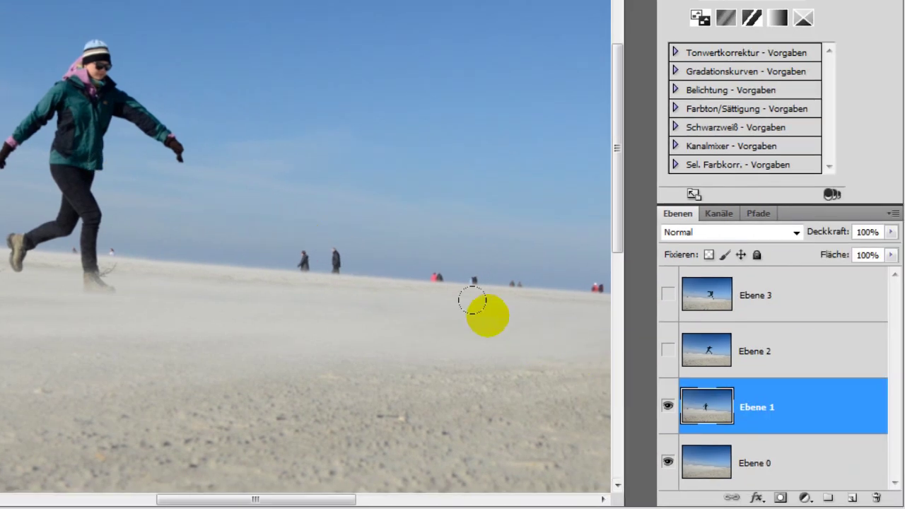
click(781, 499)
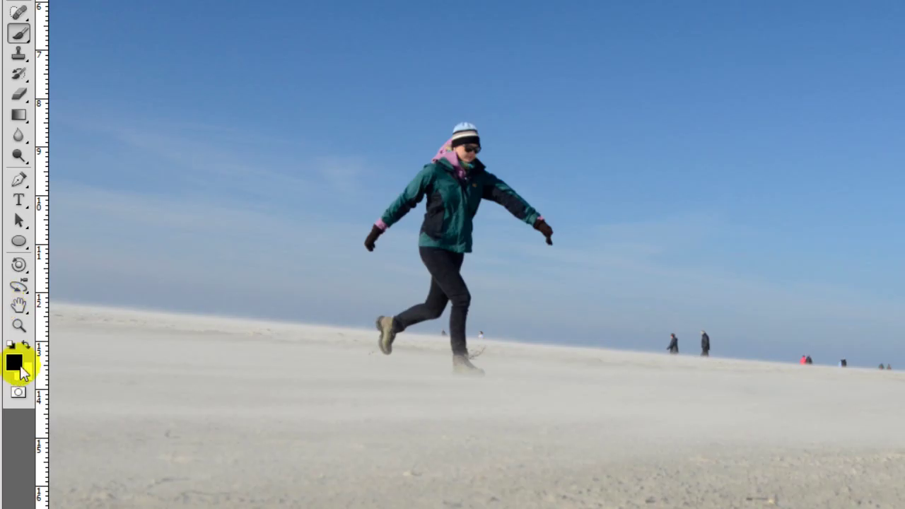
Paint the woman's head and arm out of Ebene 1's mask with a smaller brush.
right_click(382, 212)
drag(431, 255, 460, 259)
key(Return)
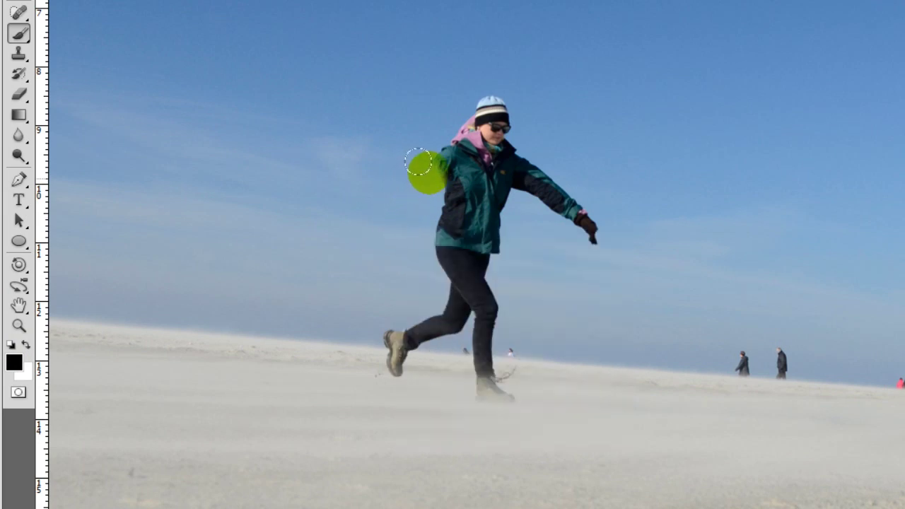
mouse_move(481, 194)
mouse_down()
mouse_move(585, 305)
mouse_move(480, 325)
mouse_move(384, 245)
mouse_move(525, 205)
mouse_up()
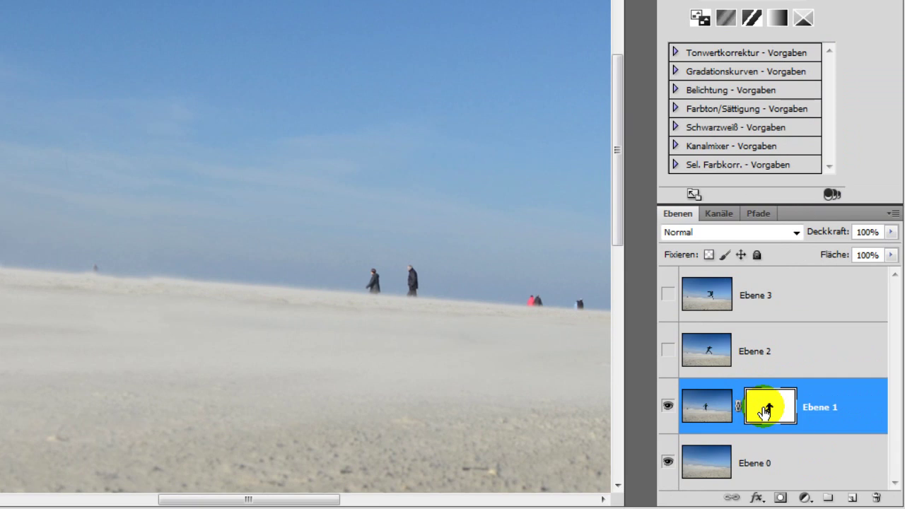
key(ctrl+i)
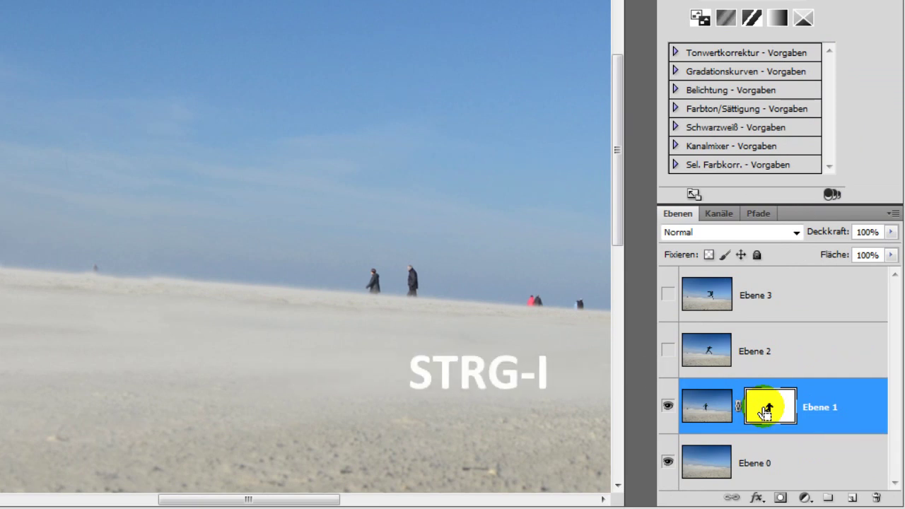
Invert Ebene 1's mask so only the running woman shows.
key(ctrl+i)
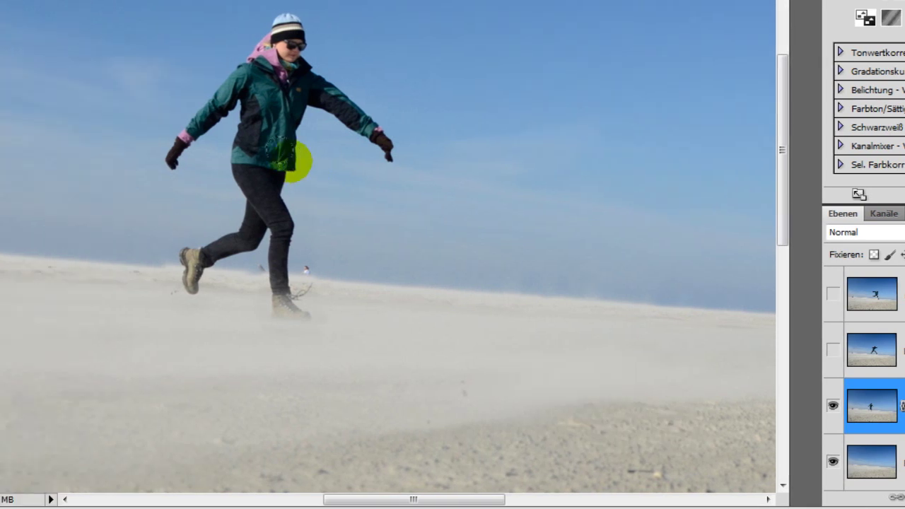
scroll(247, 141, up, 1)
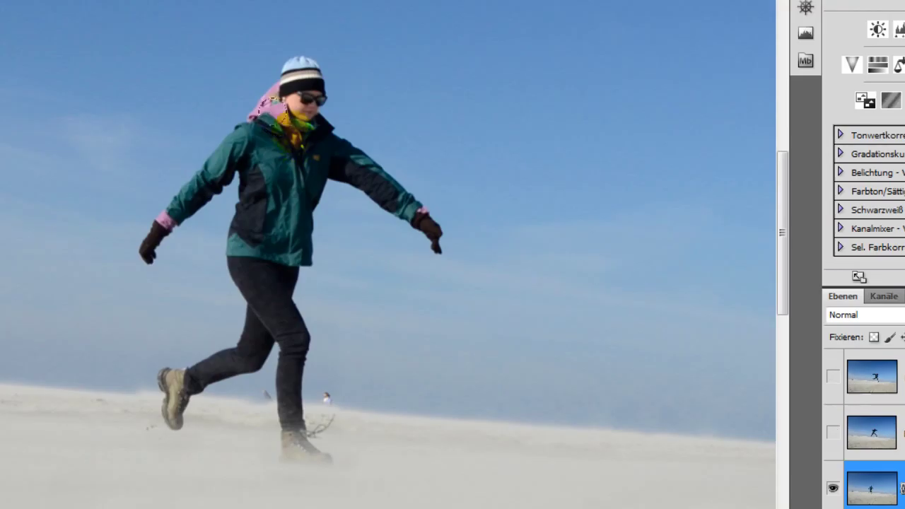
drag(290, 137, 288, 198)
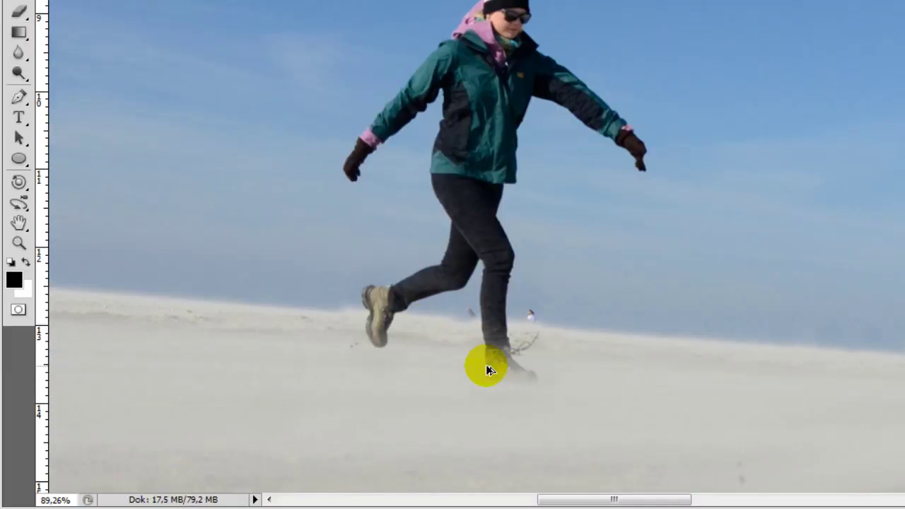
drag(487, 369, 530, 341)
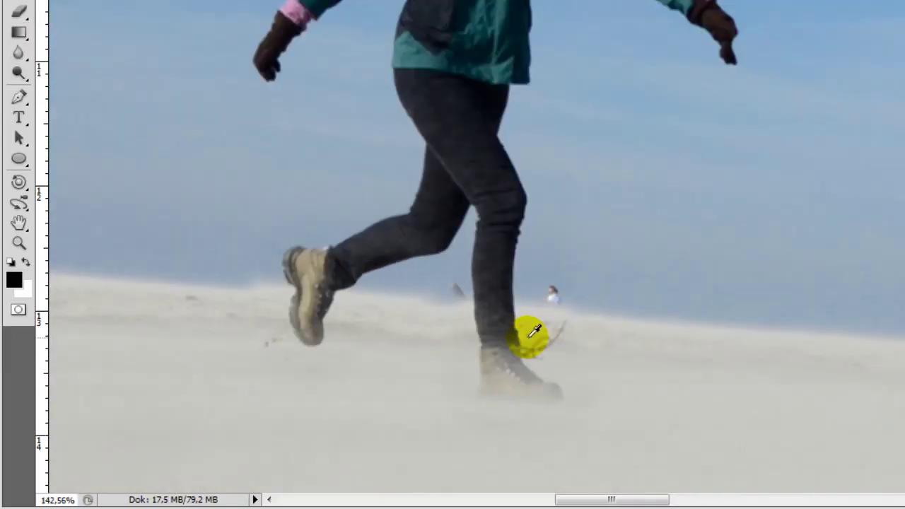
Touch up the mask beside the boots with a 34 px brush, then show and select Ebene 2.
right_click(555, 303)
click(621, 321)
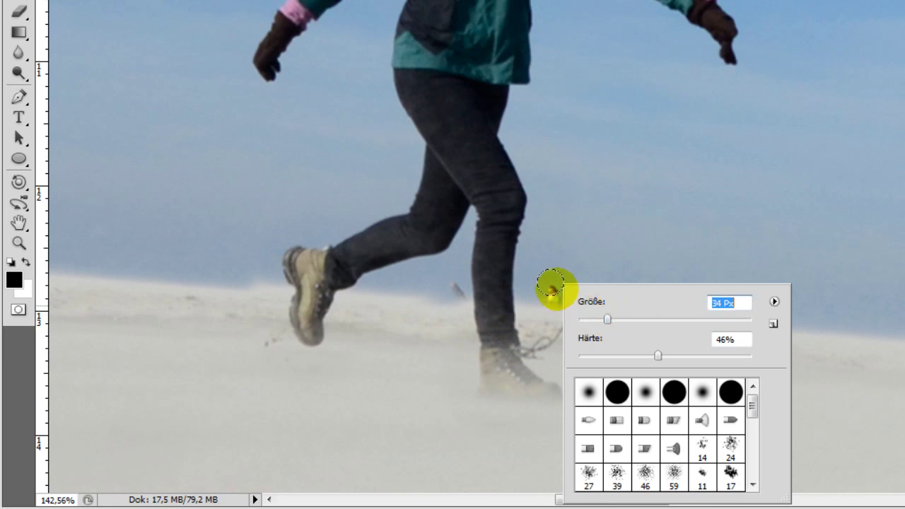
click(551, 294)
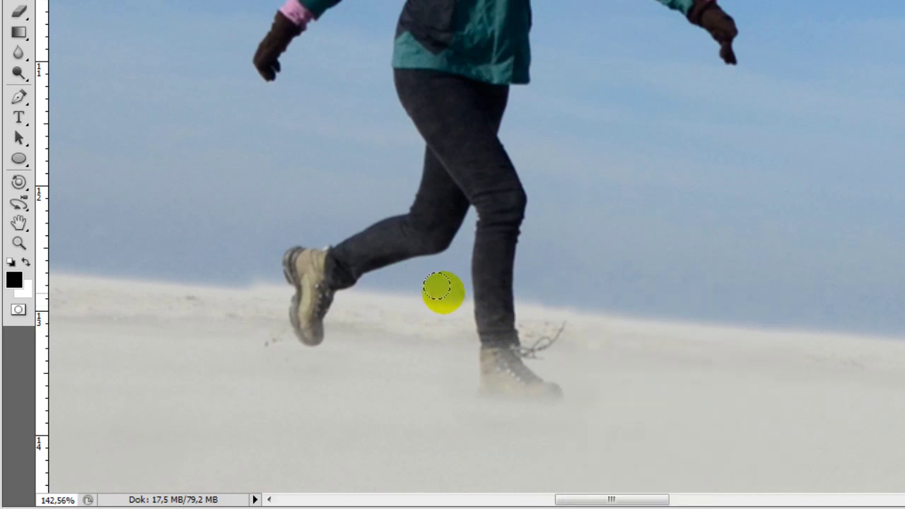
click(26, 261)
drag(529, 293, 569, 292)
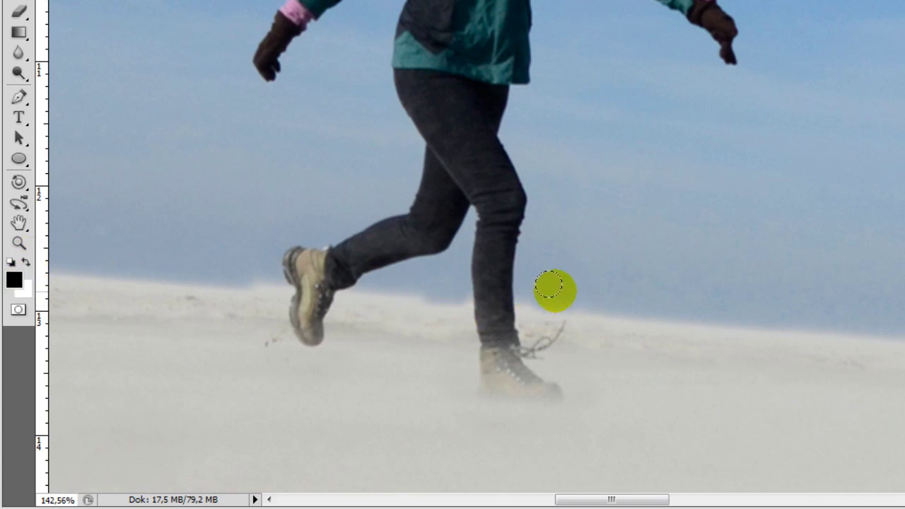
scroll(583, 226, down, 3)
scroll(589, 202, down, 1)
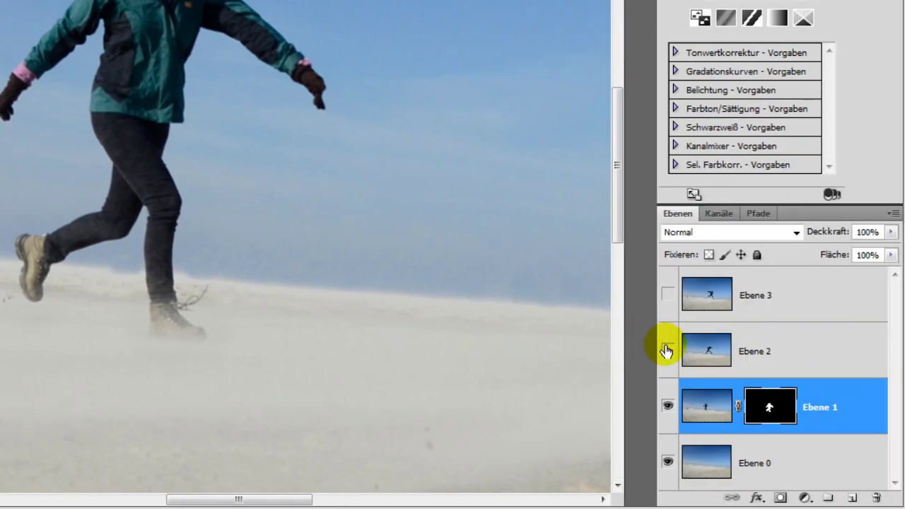
click(667, 350)
click(705, 350)
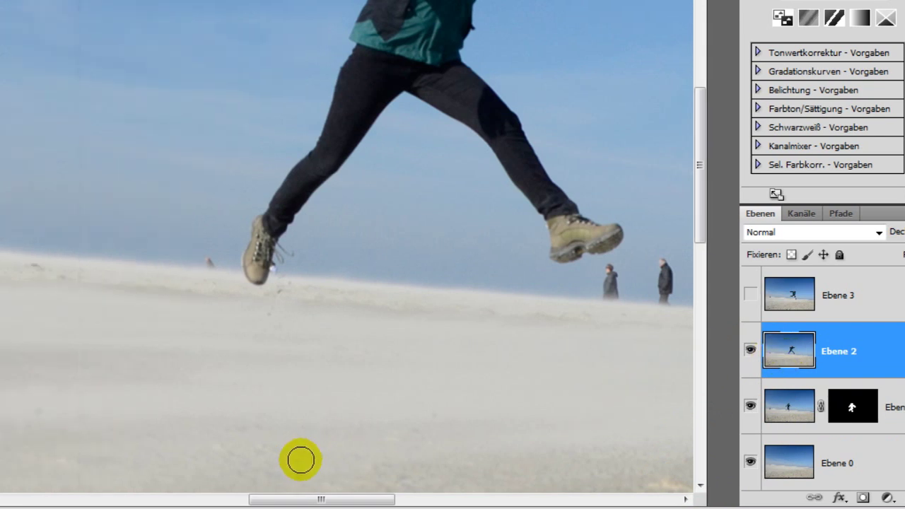
Add a mask to Ebene 2, paint the jumper out with a 69 px brush, and invert it.
drag(323, 498, 356, 497)
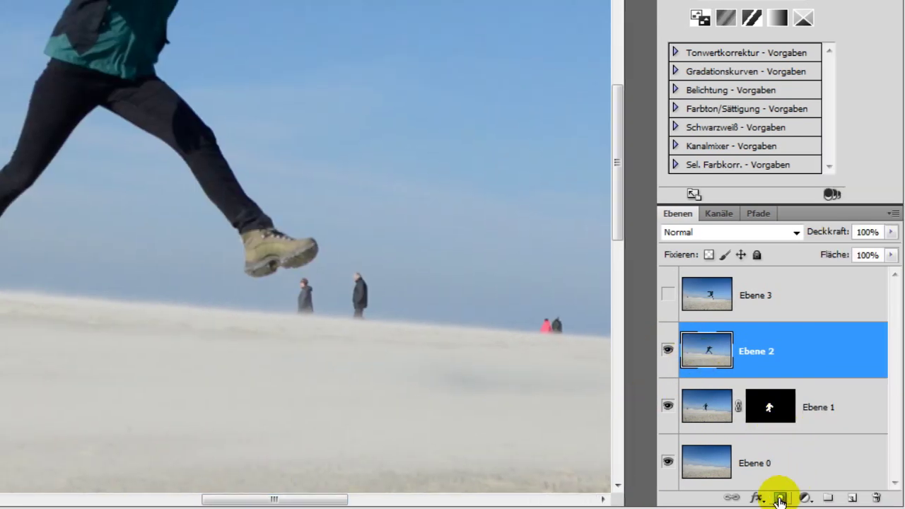
click(779, 498)
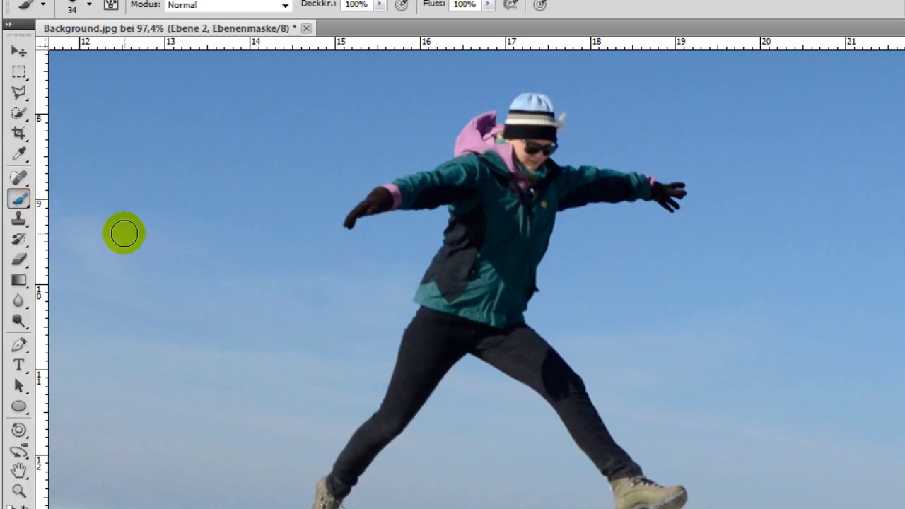
right_click(519, 253)
drag(555, 278, 566, 259)
key(Return)
mouse_move(526, 141)
mouse_down()
mouse_move(513, 183)
mouse_move(338, 190)
mouse_move(435, 283)
mouse_move(561, 358)
mouse_move(308, 308)
mouse_move(237, 358)
mouse_move(232, 308)
mouse_move(365, 117)
mouse_move(364, 145)
mouse_up()
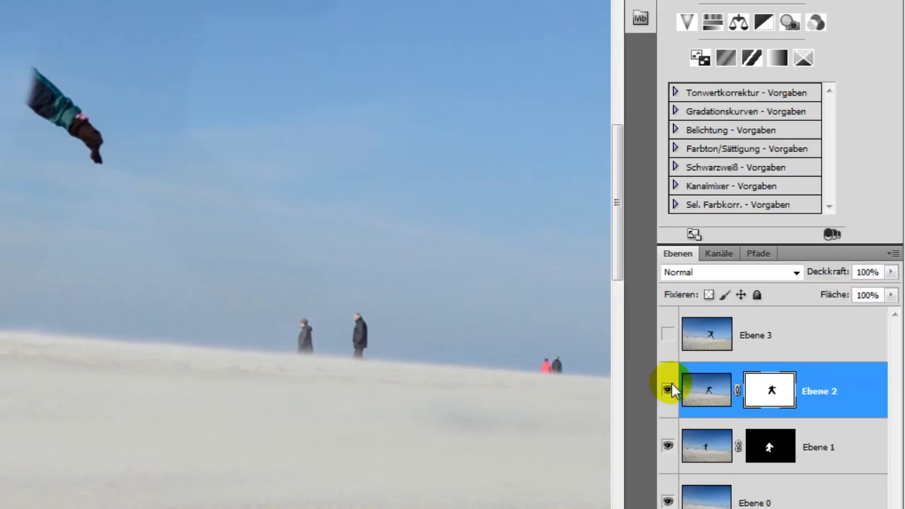
click(763, 354)
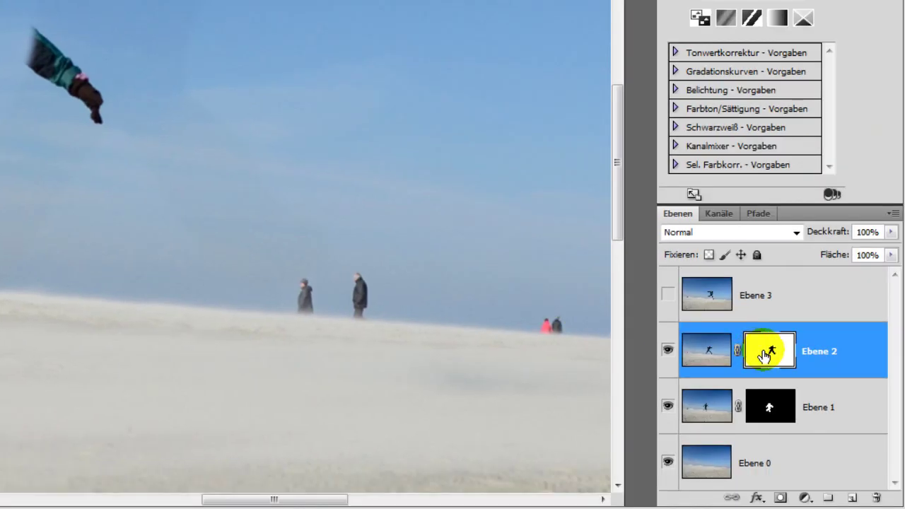
key(ctrl+i)
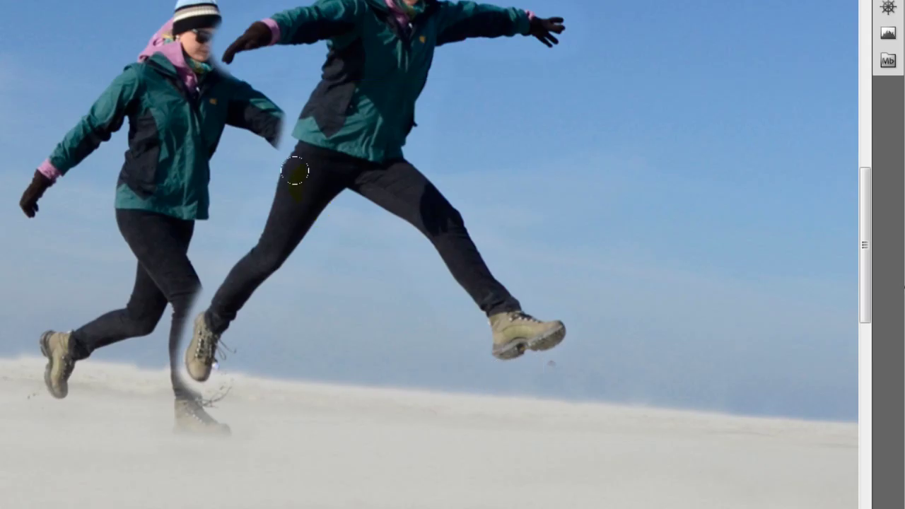
Reveal the hand where the two figures overlap using a 13 px brush.
scroll(258, 157, up, 1)
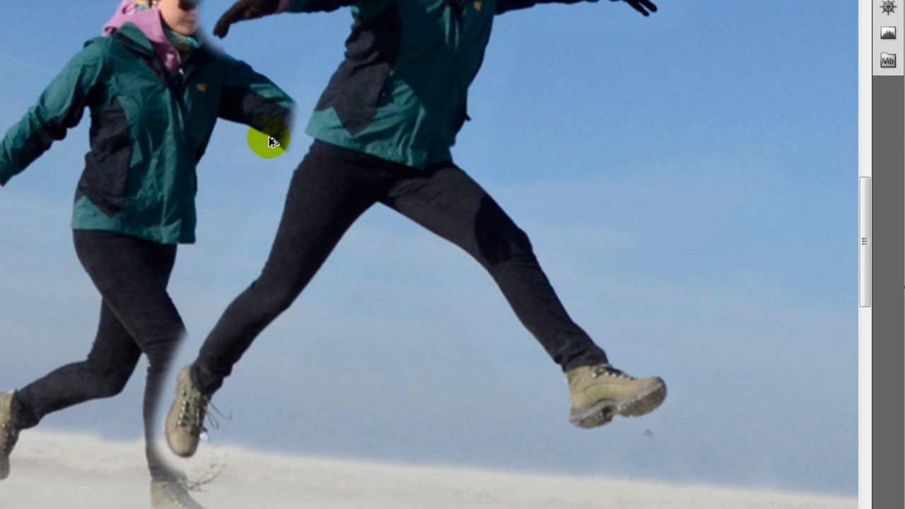
scroll(268, 143, up, 1)
scroll(271, 141, up, 1)
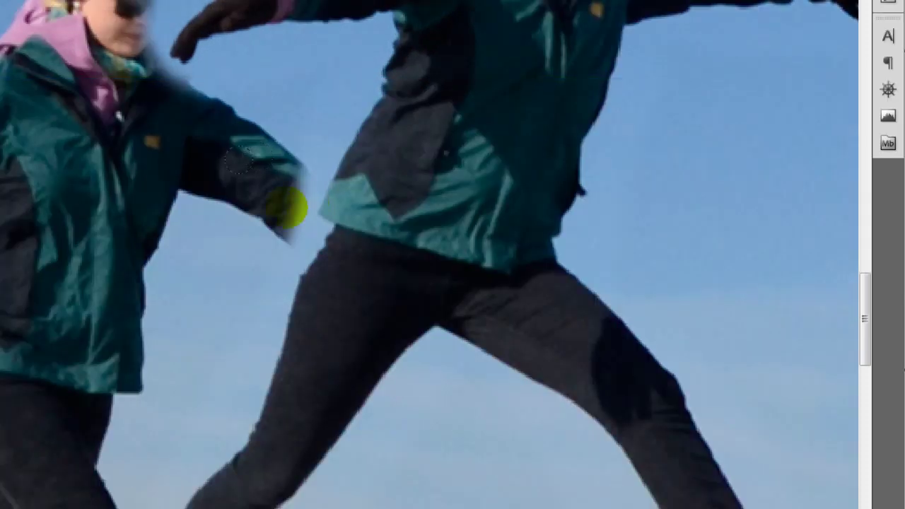
scroll(406, 296, up, 1)
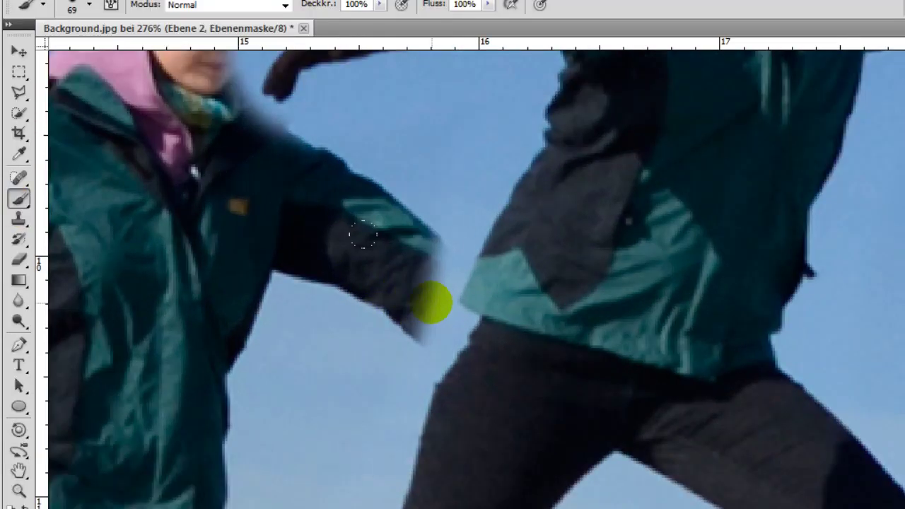
right_click(433, 303)
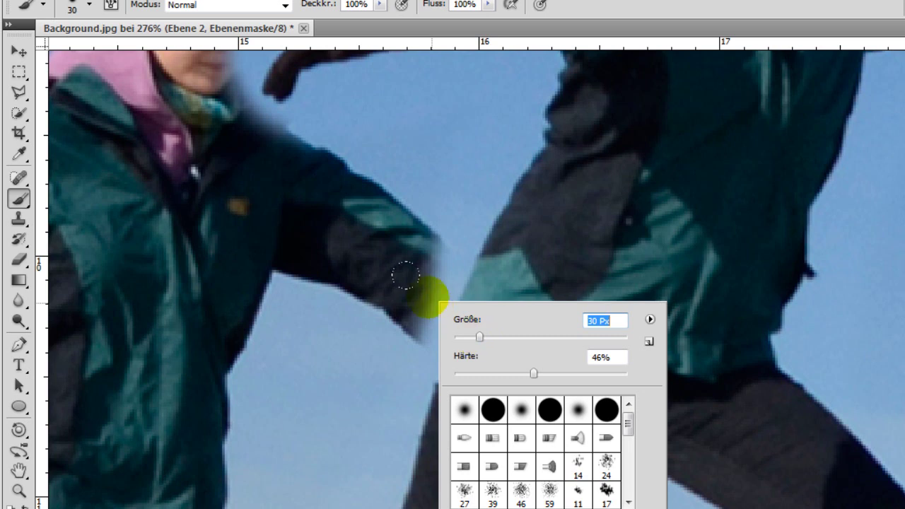
drag(467, 339, 465, 339)
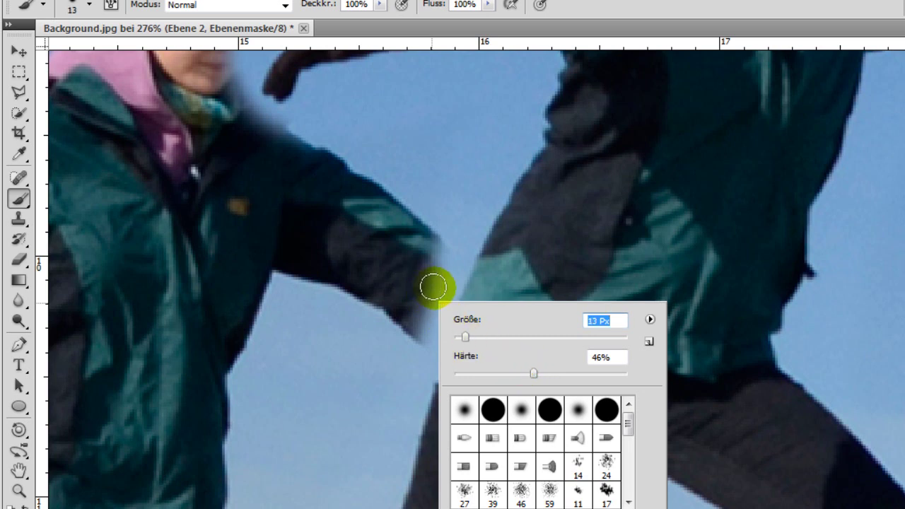
click(433, 286)
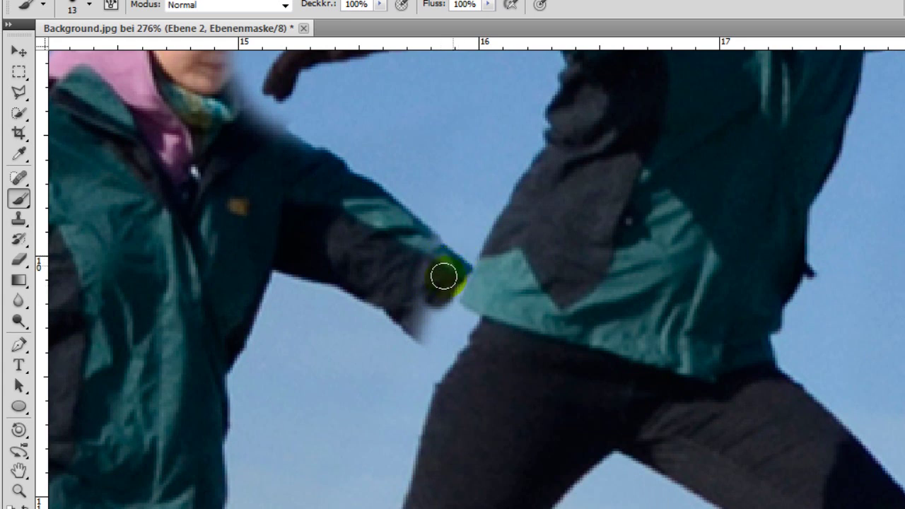
mouse_move(438, 304)
mouse_down()
mouse_move(456, 316)
mouse_move(418, 372)
mouse_move(402, 305)
mouse_up()
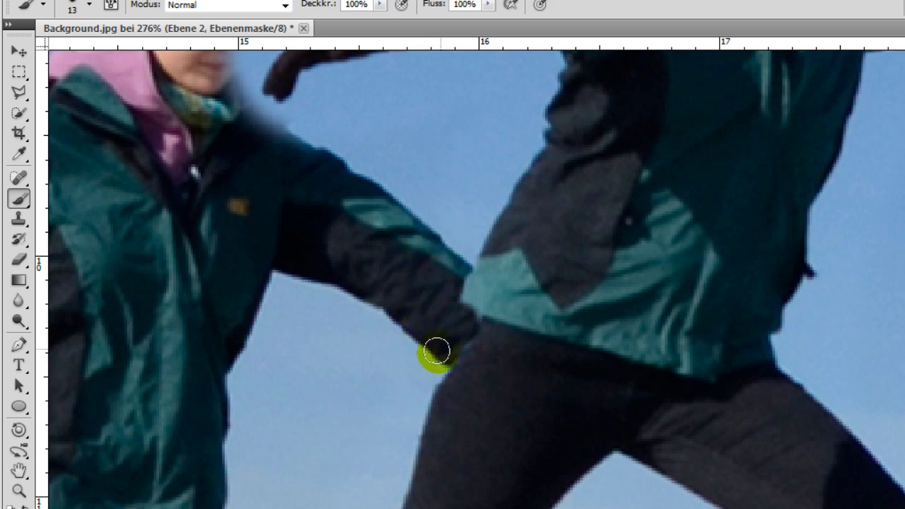
Paint the trouser back in around and just below the knee.
scroll(337, 194, up, 5)
mouse_move(252, 236)
mouse_down()
mouse_move(243, 202)
mouse_move(248, 214)
mouse_move(207, 210)
mouse_move(246, 214)
mouse_up()
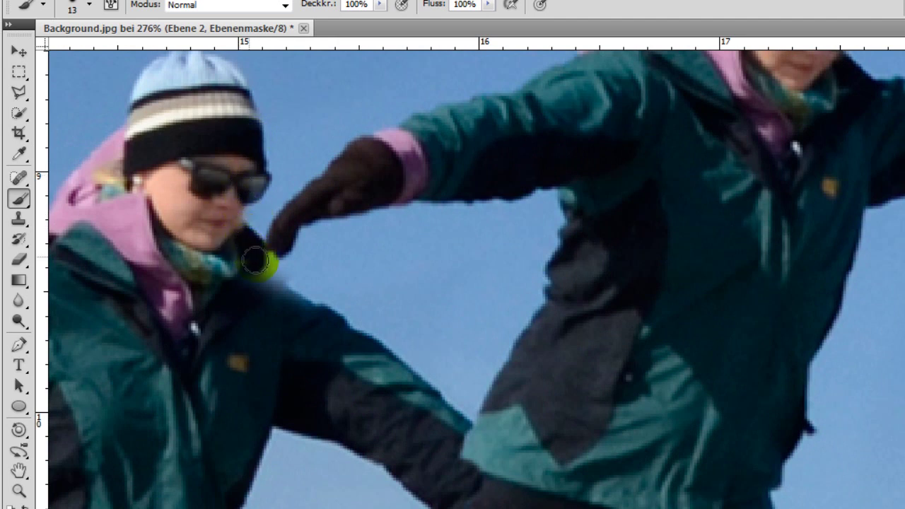
mouse_move(272, 267)
mouse_down()
mouse_move(309, 247)
mouse_move(283, 289)
mouse_up()
scroll(287, 381, down, 1)
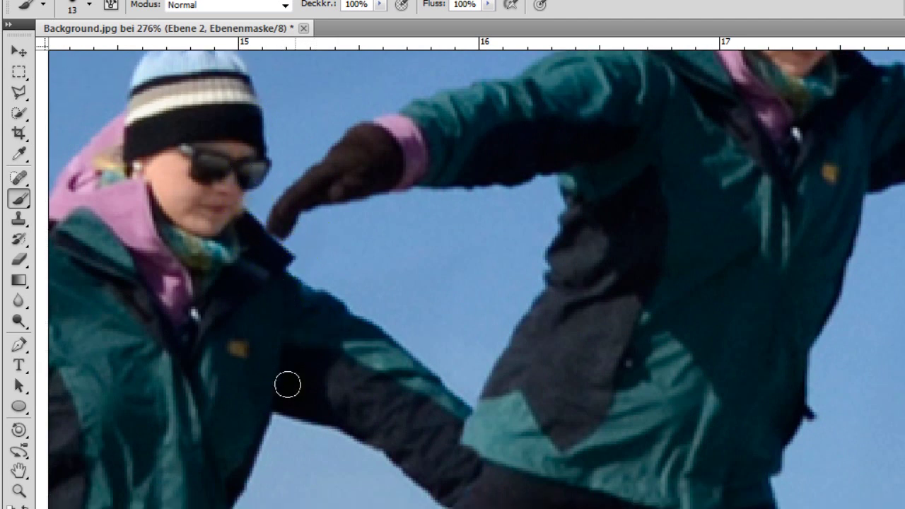
scroll(318, 356, down, 10)
scroll(318, 358, down, 5)
scroll(295, 358, down, 5)
scroll(420, 205, down, 3)
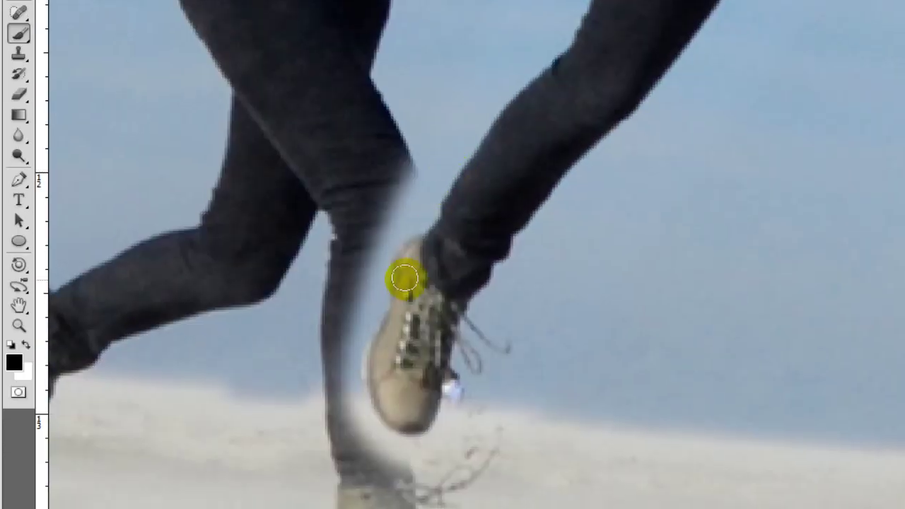
mouse_move(405, 196)
mouse_down()
mouse_move(414, 202)
mouse_move(390, 155)
mouse_up()
mouse_move(412, 214)
mouse_down()
mouse_move(394, 226)
mouse_move(373, 283)
mouse_move(374, 216)
mouse_up()
Restore the lower trouser leg down to under the shoe heel.
drag(367, 267, 360, 343)
mouse_move(365, 310)
mouse_down()
mouse_move(347, 360)
mouse_move(368, 367)
mouse_up()
mouse_move(356, 326)
mouse_down()
mouse_move(430, 376)
mouse_move(392, 388)
mouse_move(397, 364)
mouse_up()
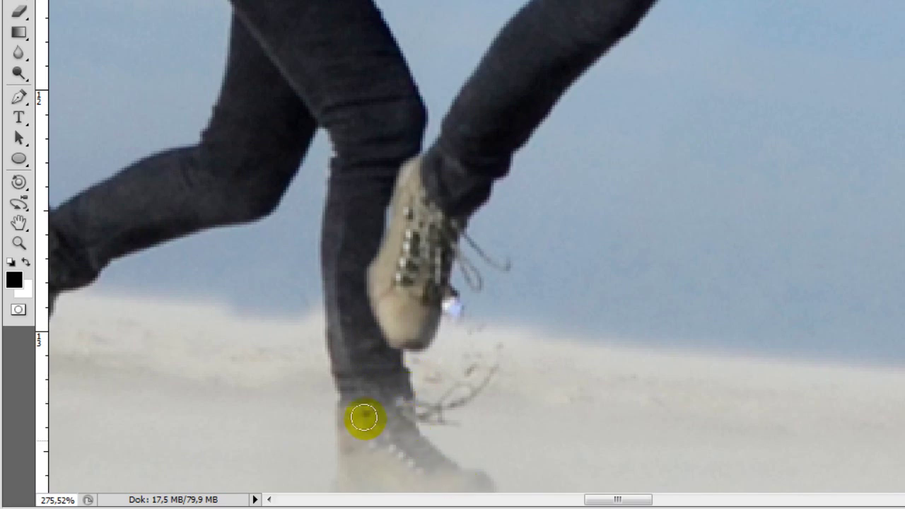
scroll(332, 311, down, 3)
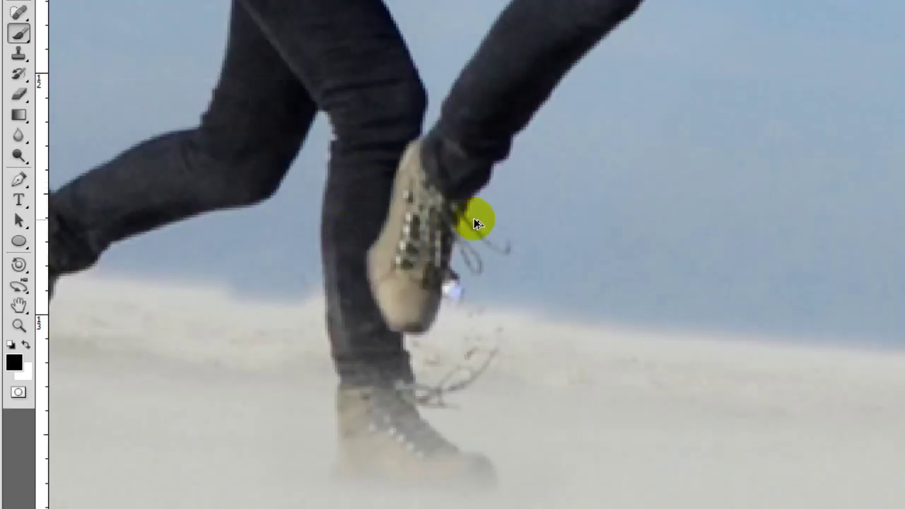
scroll(638, 204, down, 2)
scroll(650, 188, down, 1)
scroll(667, 181, down, 1)
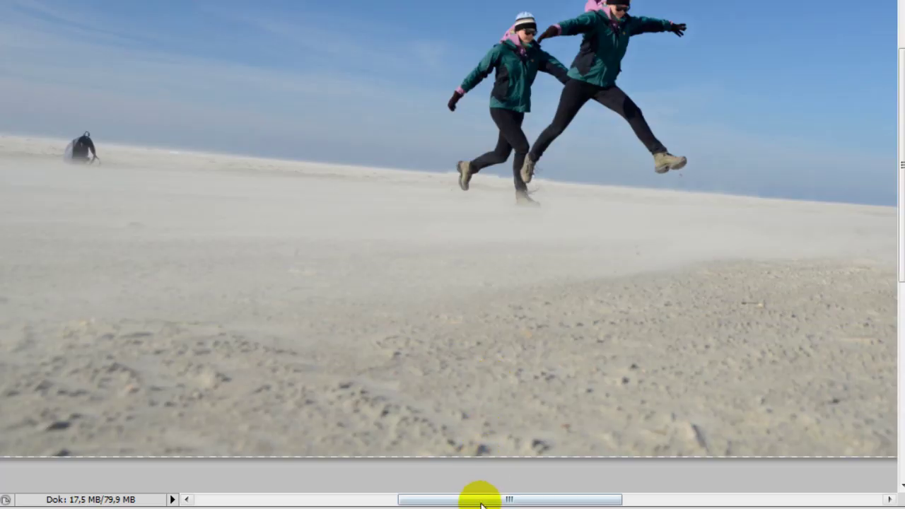
Show and select Ebene 3, add a layer mask, and paint in the third jumper's arm and head.
drag(489, 495, 516, 494)
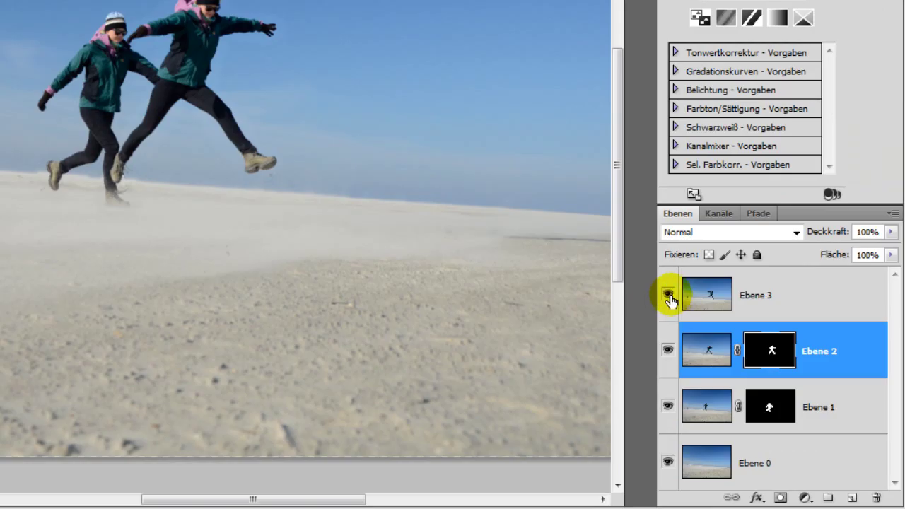
click(667, 294)
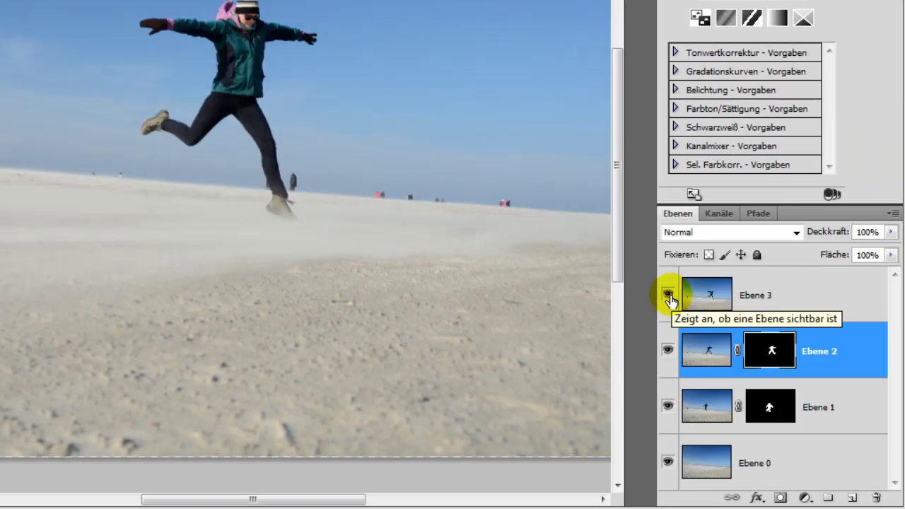
click(711, 297)
click(779, 497)
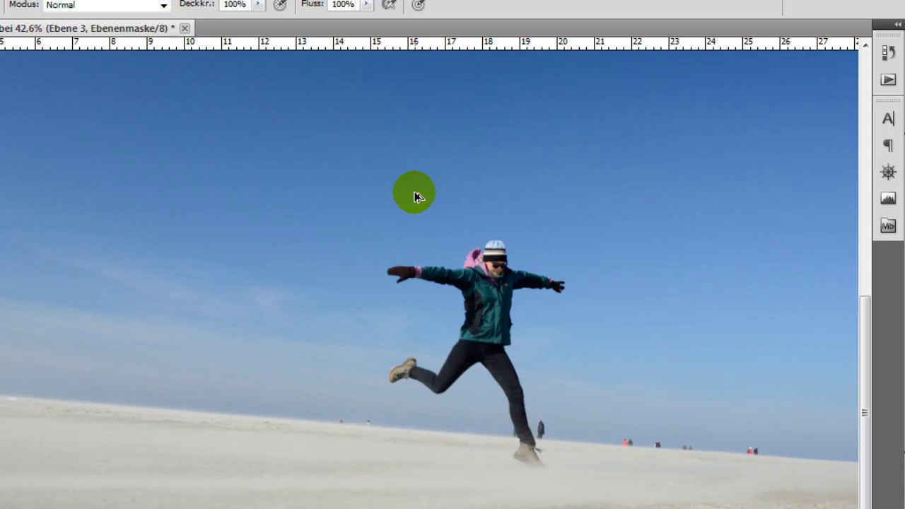
scroll(414, 196, up, 2)
right_click(460, 286)
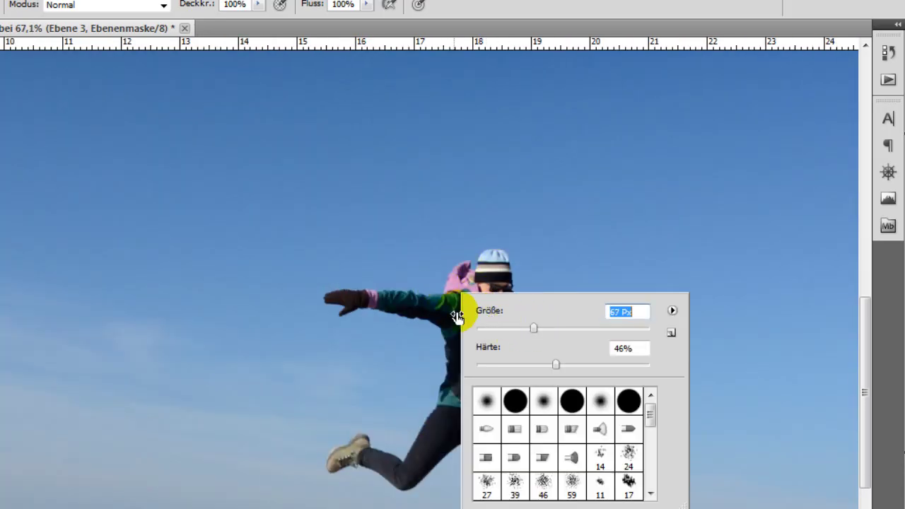
mouse_move(327, 288)
mouse_down()
mouse_move(398, 298)
mouse_move(475, 266)
mouse_move(585, 313)
mouse_move(519, 328)
mouse_move(434, 363)
mouse_up()
Paint the third jumper's lifted boot and leg into view on Ebene 3's mask.
scroll(410, 339, down, 5)
mouse_move(383, 309)
mouse_down()
mouse_move(335, 292)
mouse_move(412, 304)
mouse_move(469, 218)
mouse_move(509, 190)
mouse_move(489, 264)
mouse_move(516, 347)
mouse_move(543, 330)
mouse_move(553, 341)
mouse_move(515, 238)
mouse_move(522, 263)
mouse_move(403, 244)
mouse_move(485, 212)
mouse_up()
scroll(516, 347, down, 3)
key(Tab)
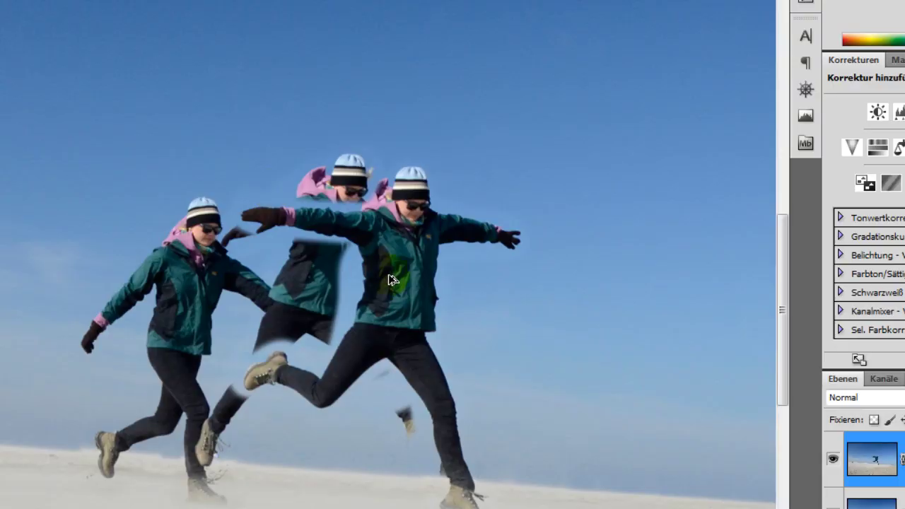
scroll(408, 288, down, 1)
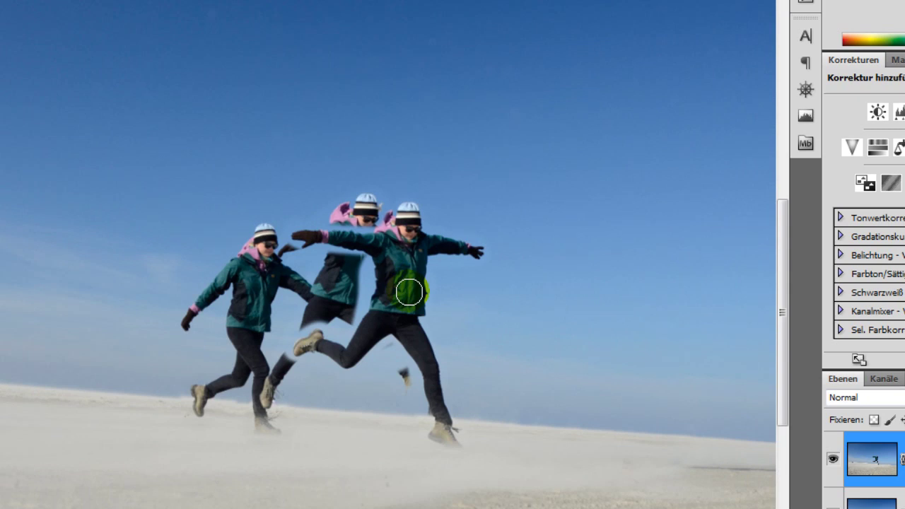
click(574, 363)
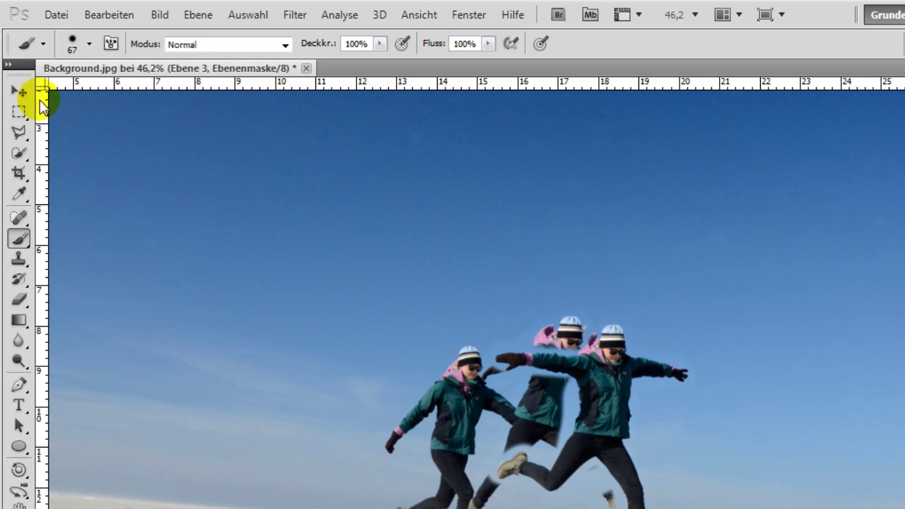
click(24, 91)
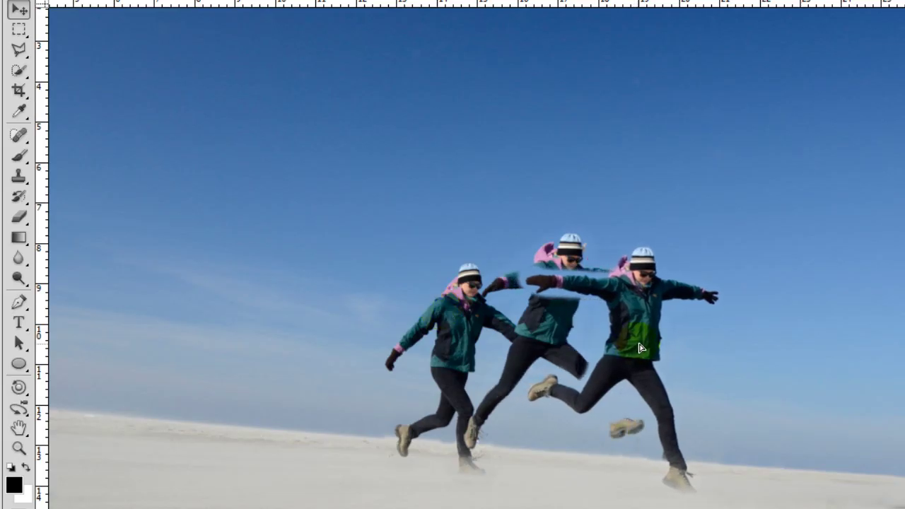
Nudge the right jumper slightly right and down, and restore the middle jumper's arm with a 36 px brush.
drag(652, 344, 680, 353)
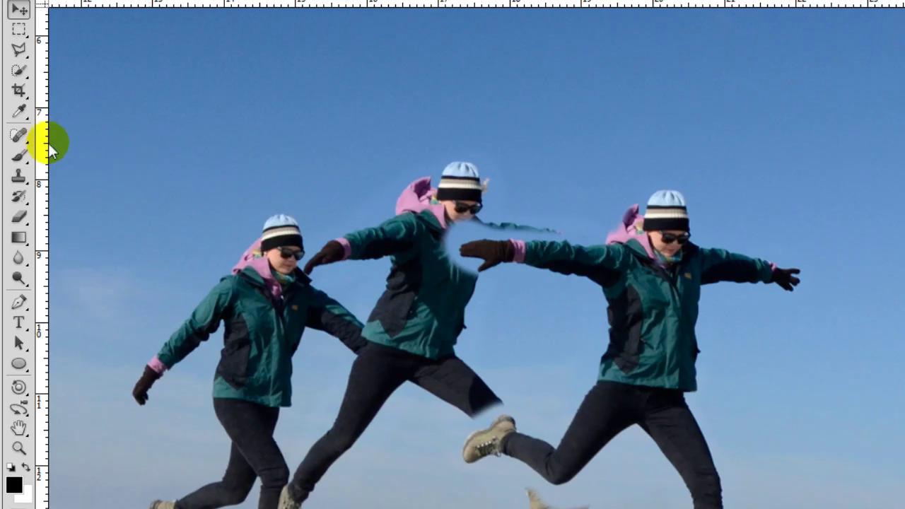
click(18, 154)
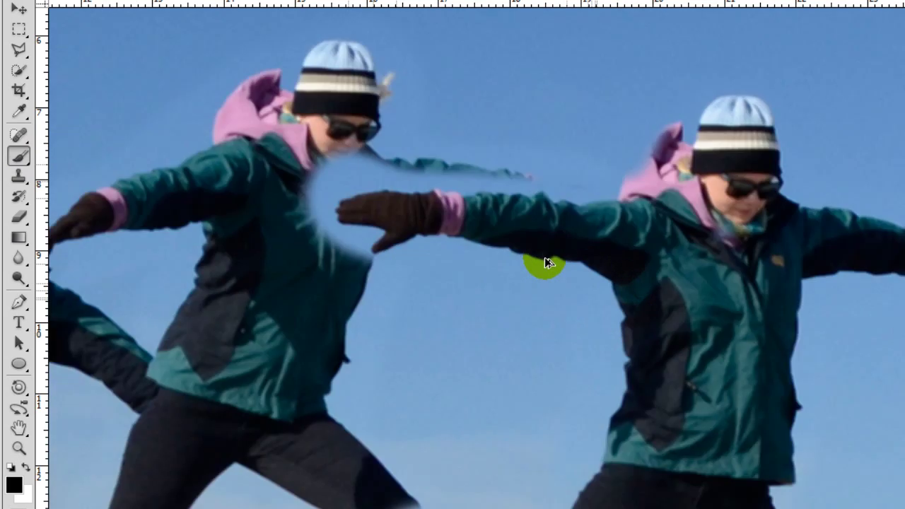
right_click(463, 205)
drag(550, 242, 523, 242)
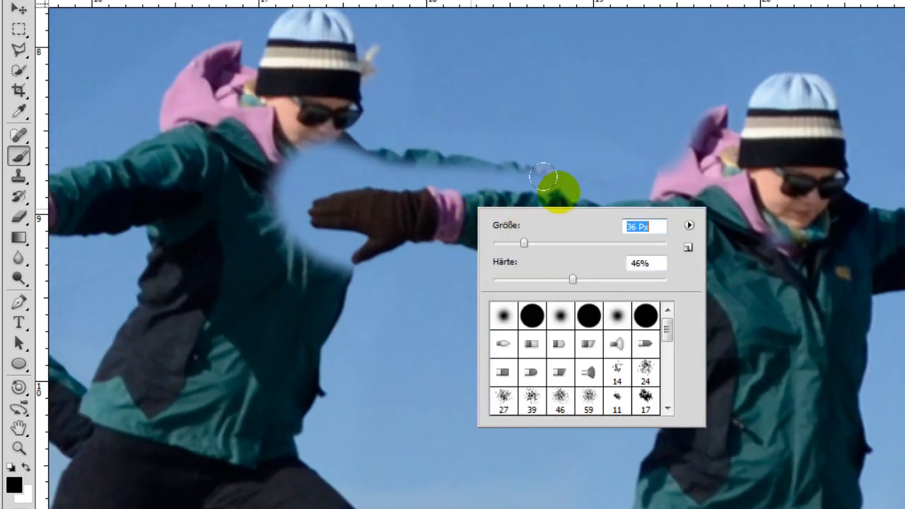
click(500, 149)
mouse_move(569, 153)
mouse_down()
mouse_move(580, 163)
mouse_move(612, 163)
mouse_move(527, 174)
mouse_move(473, 157)
mouse_move(420, 165)
mouse_move(295, 156)
mouse_move(349, 157)
mouse_move(261, 185)
mouse_move(323, 243)
mouse_move(279, 201)
mouse_up()
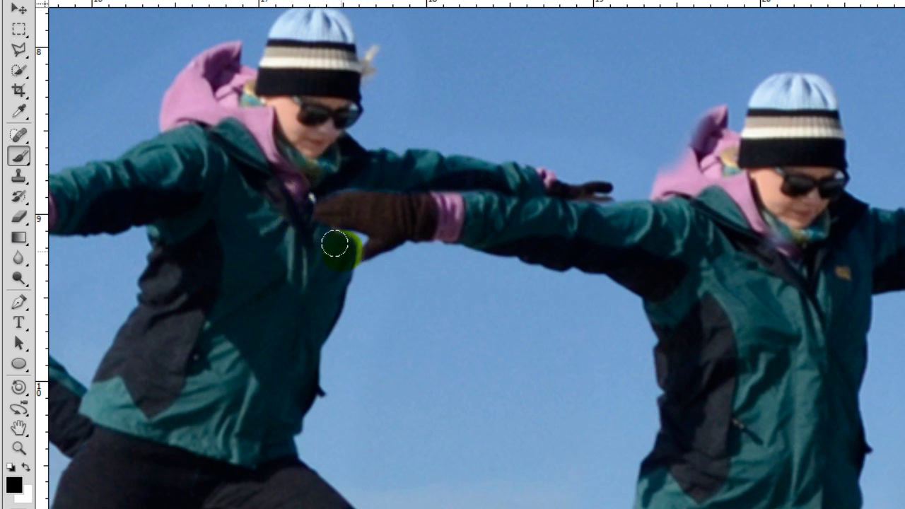
Extend the restored area below the glove and paint out the stray patch at the knee.
right_click(322, 268)
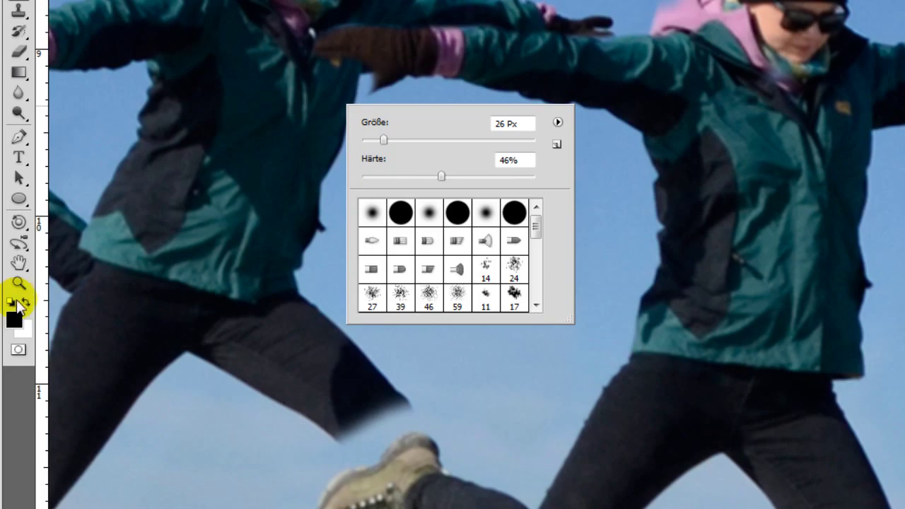
click(25, 297)
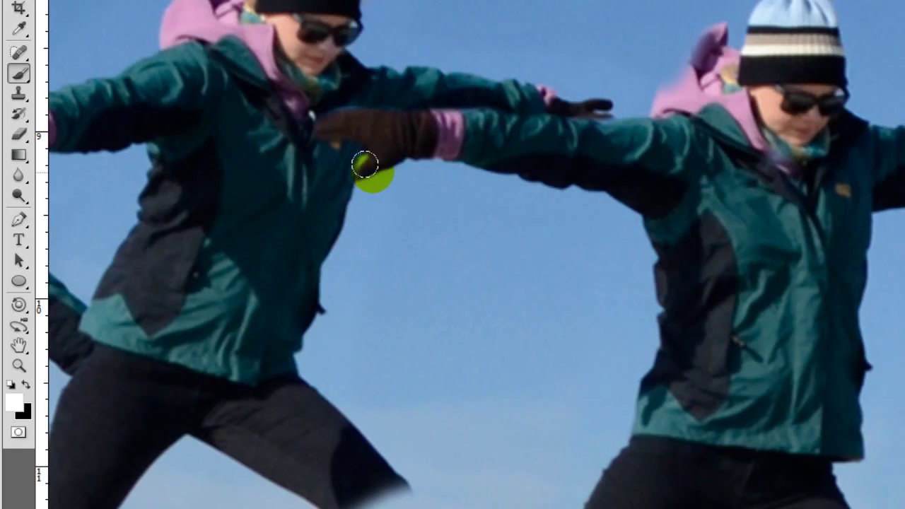
drag(364, 165, 365, 186)
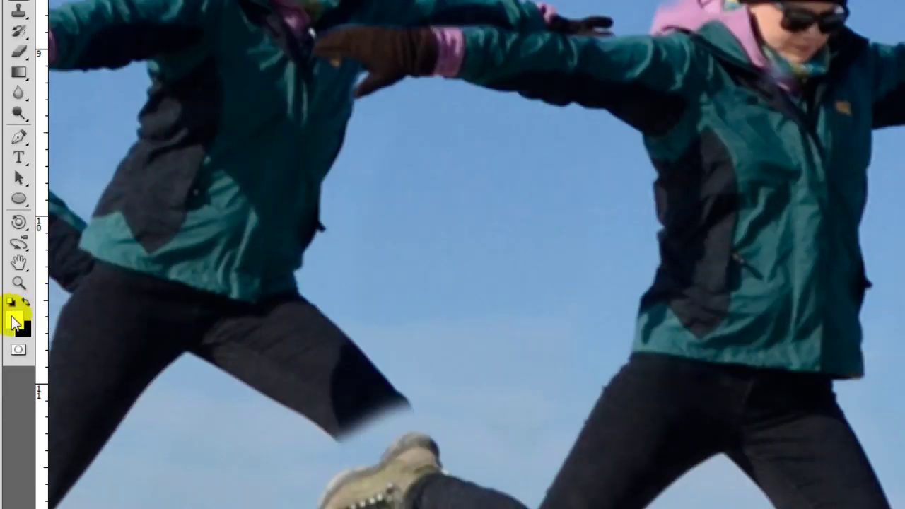
click(26, 302)
scroll(212, 304, down, 3)
drag(395, 297, 390, 312)
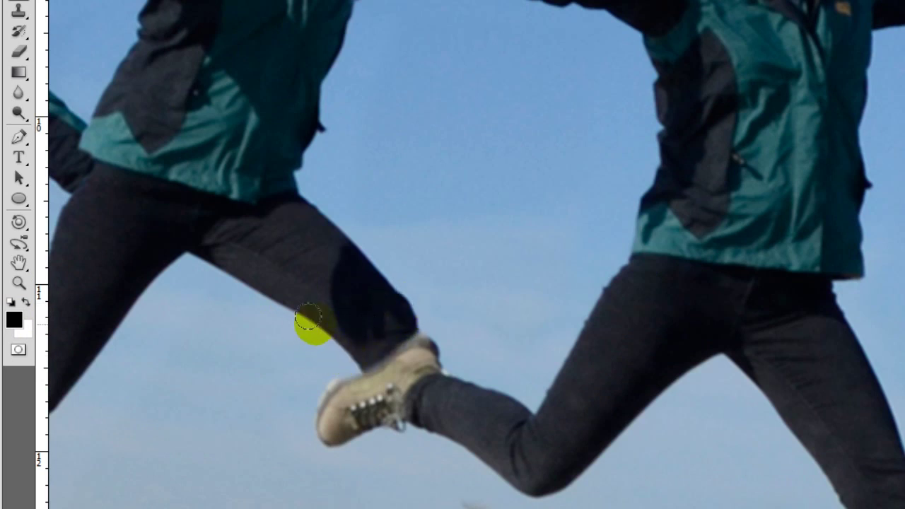
Connect the upper leg to the sharp boot and clean up the lower leg and ankle.
scroll(311, 325, down, 8)
scroll(385, 333, down, 2)
drag(458, 186, 424, 131)
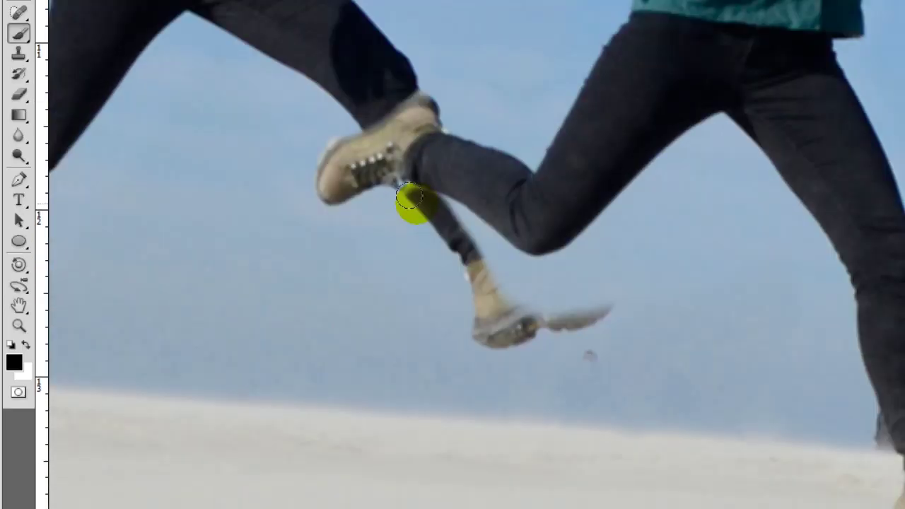
mouse_move(422, 218)
mouse_down()
mouse_move(581, 333)
mouse_move(554, 264)
mouse_move(493, 269)
mouse_up()
mouse_move(413, 203)
mouse_down()
mouse_move(521, 277)
mouse_move(468, 246)
mouse_up()
drag(430, 216, 48, 333)
mouse_move(560, 278)
mouse_down()
mouse_move(572, 250)
mouse_move(541, 232)
mouse_up()
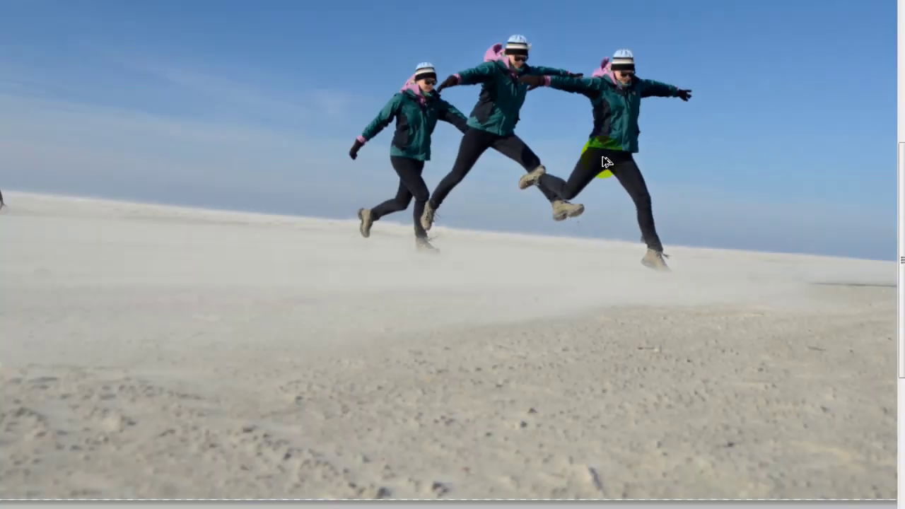
Touch up the right jumper's jacket, then set Ebene 1 to 70% and Ebene 2 to 72% opacity.
drag(590, 147, 637, 180)
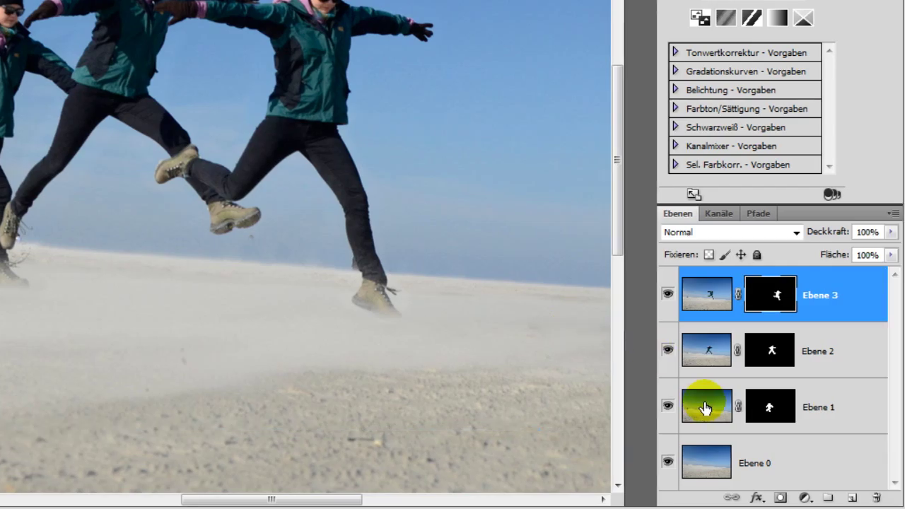
click(703, 405)
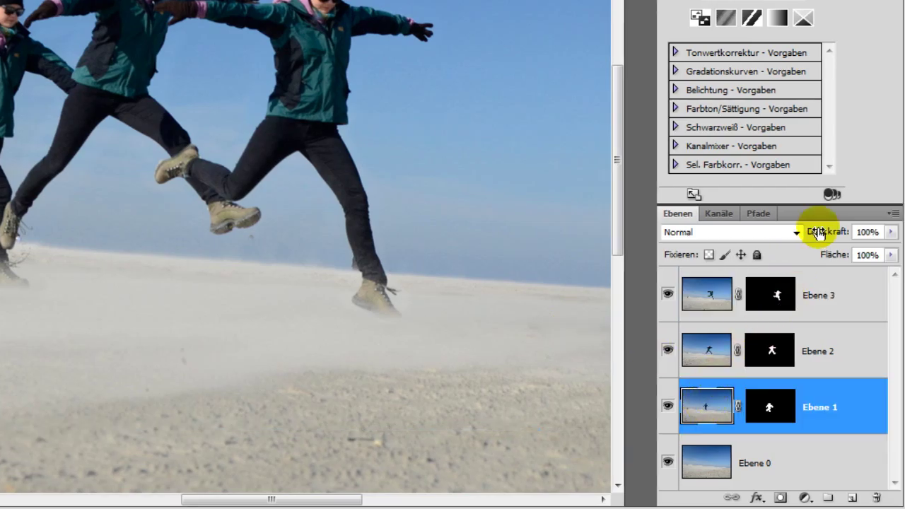
drag(810, 236, 763, 238)
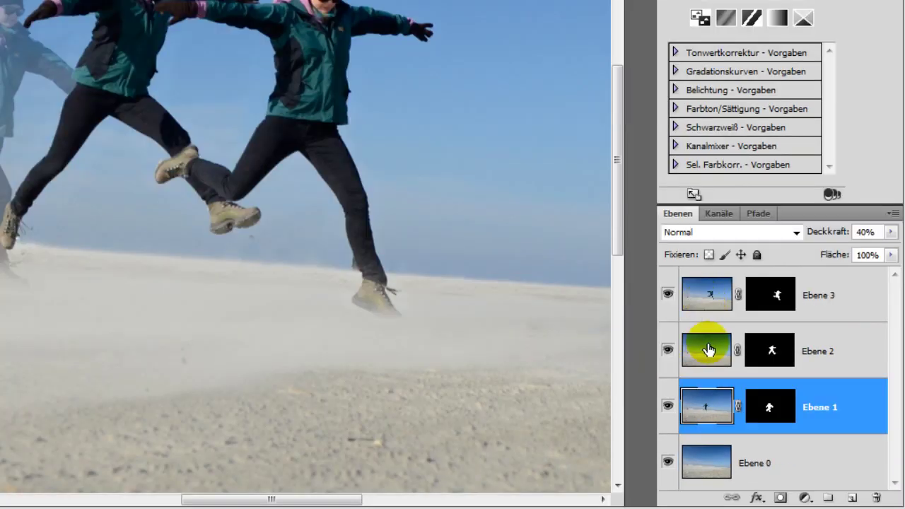
click(706, 347)
mouse_move(828, 232)
mouse_down()
mouse_move(784, 234)
mouse_move(795, 237)
mouse_up()
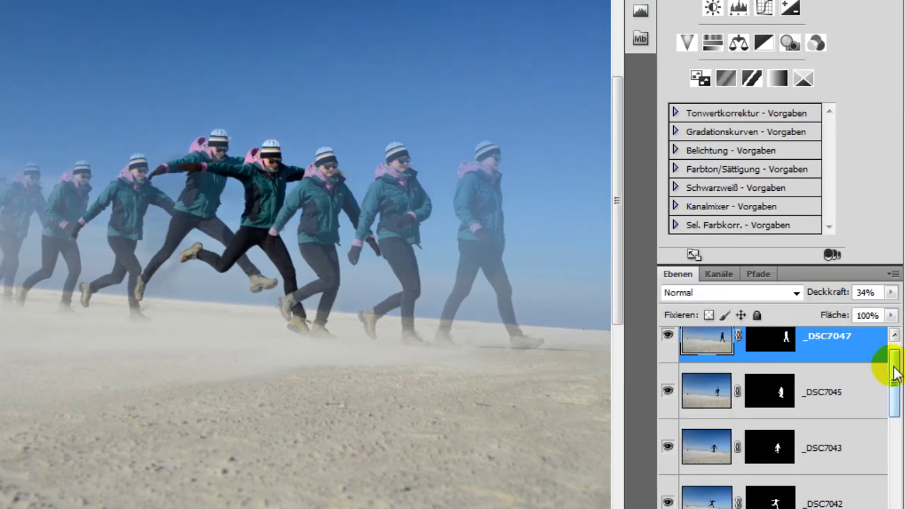
drag(893, 375, 883, 361)
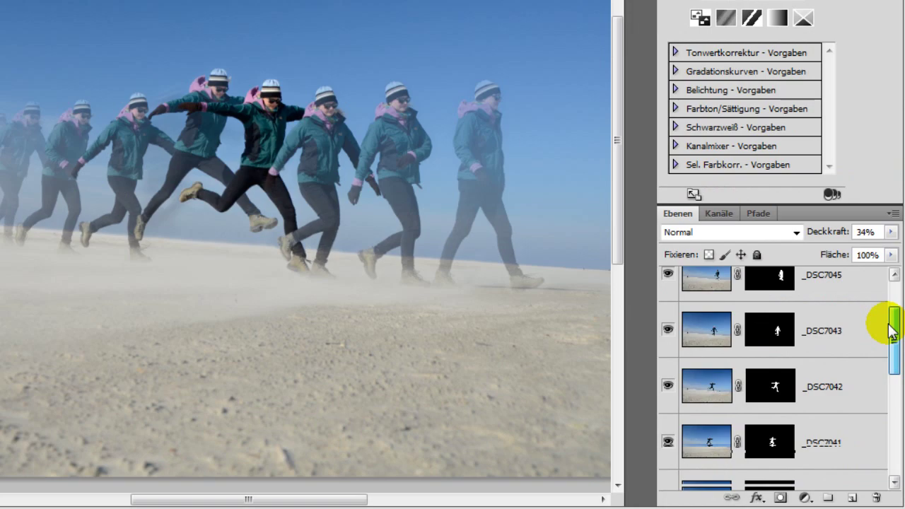